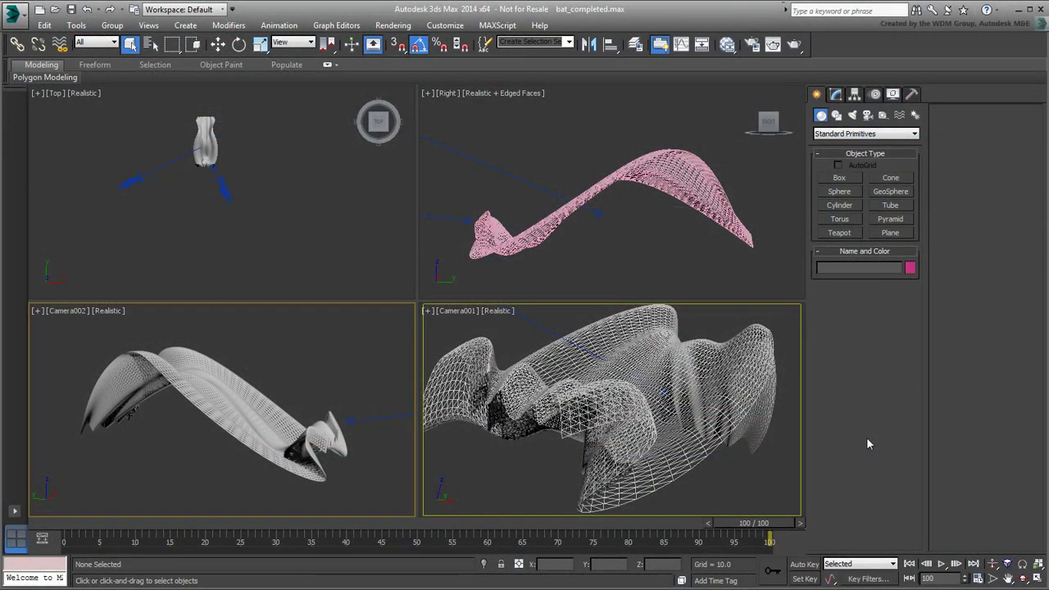
- Scrub through the completed bat animation up to frame 100 to review the wing motion
drag(63, 530, 751, 544)
drag(895, 330, 505, 390)
click(533, 397)
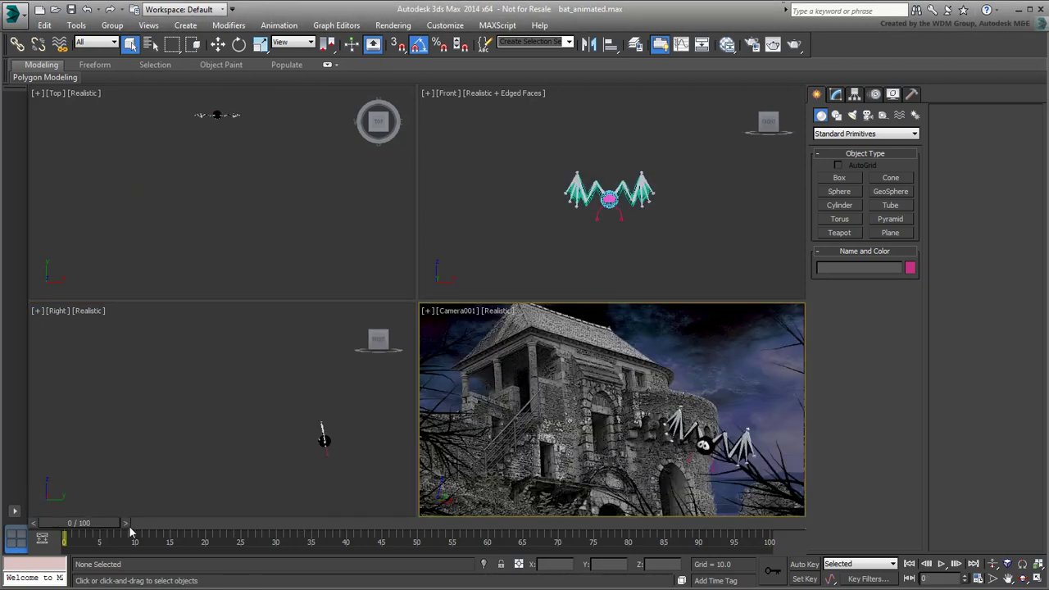
- Inspect the bat head's Wing Deploy custom attribute in its Attribute Holder modifier and scrub the animated scene, leaving nothing selected
drag(96, 526, 105, 556)
click(702, 445)
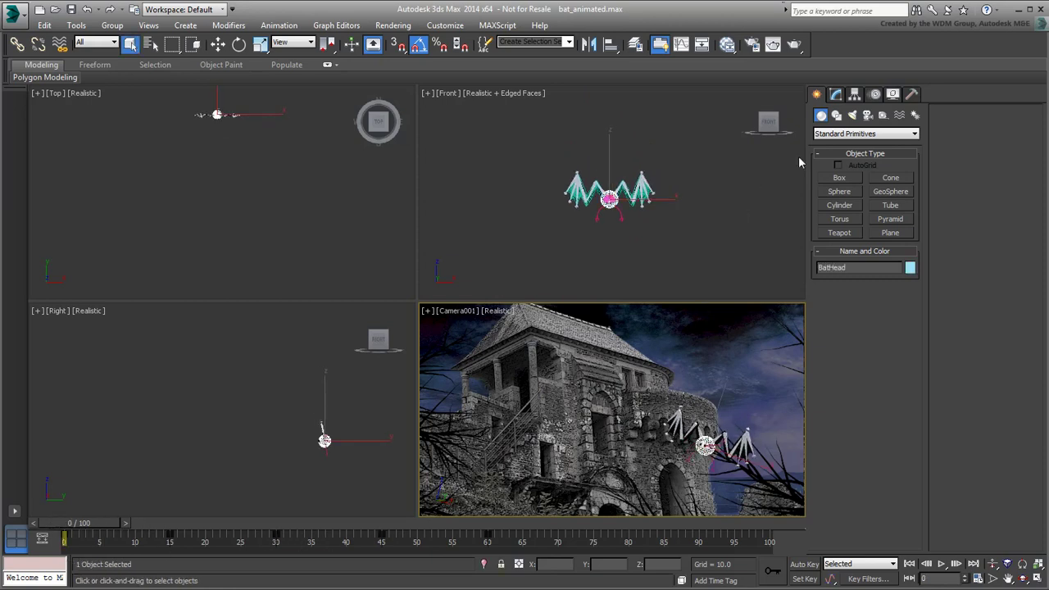
click(835, 94)
click(865, 201)
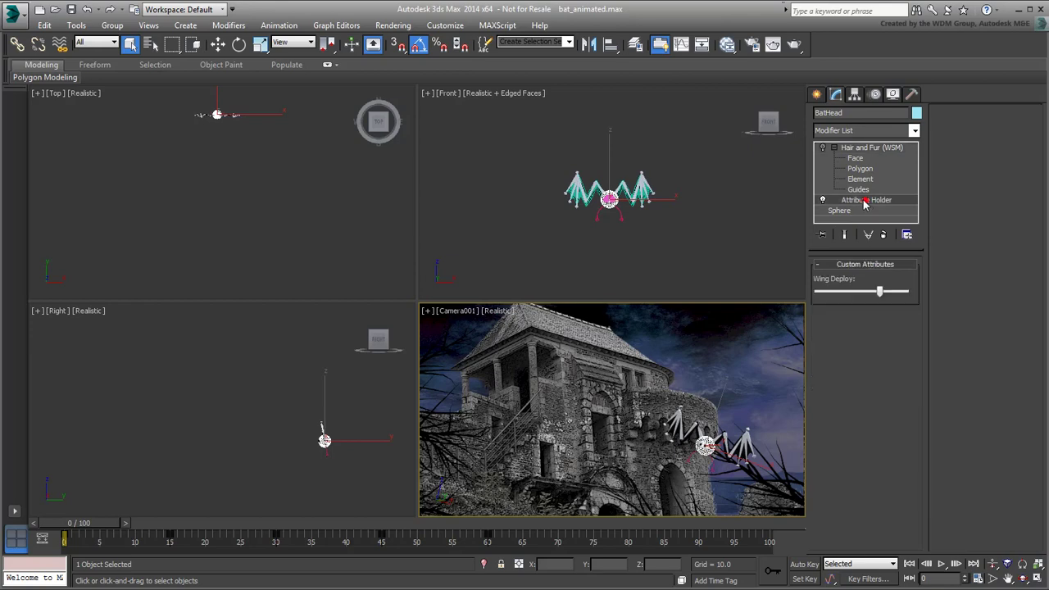
mouse_move(66, 528)
mouse_down()
mouse_move(131, 540)
mouse_move(473, 551)
mouse_move(65, 542)
mouse_up()
click(517, 479)
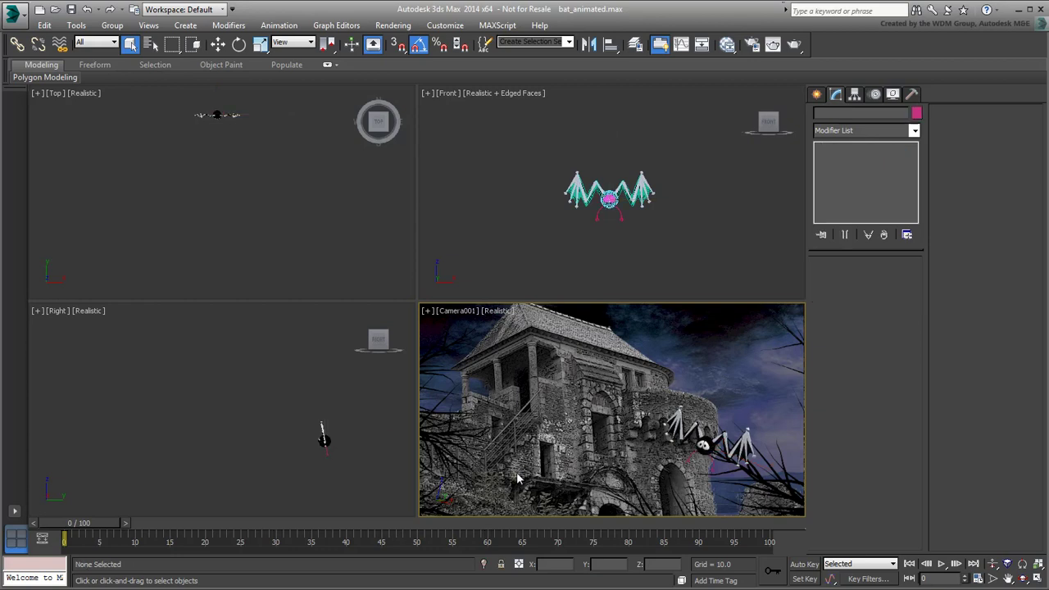
- Draw an open nine-vertex line with Corner drag type in the Front view, following the wing joints from wingtip to wingtip through the head
click(594, 253)
scroll(594, 252, up, 6)
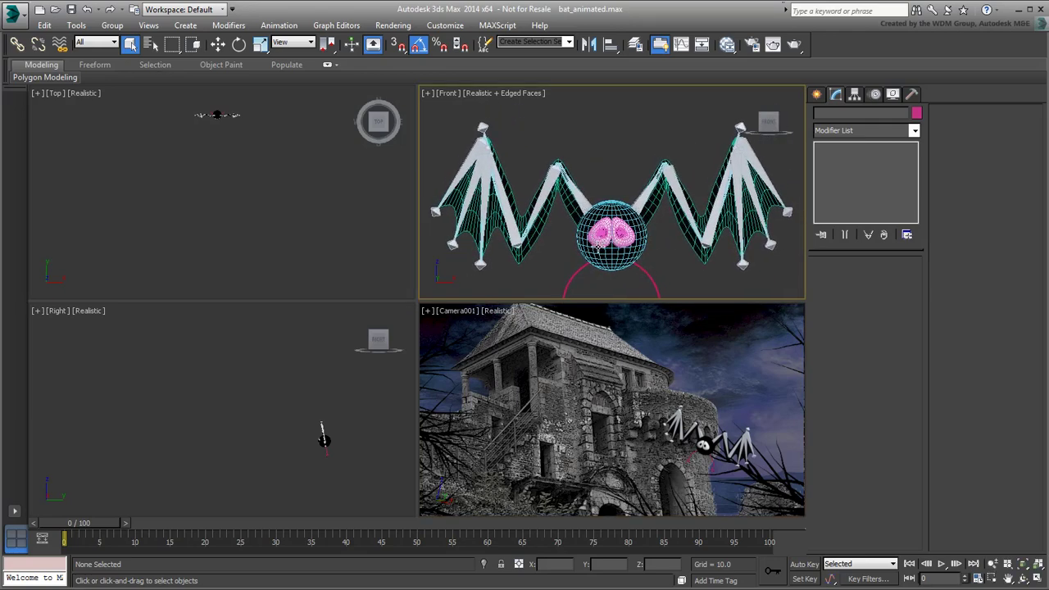
click(816, 95)
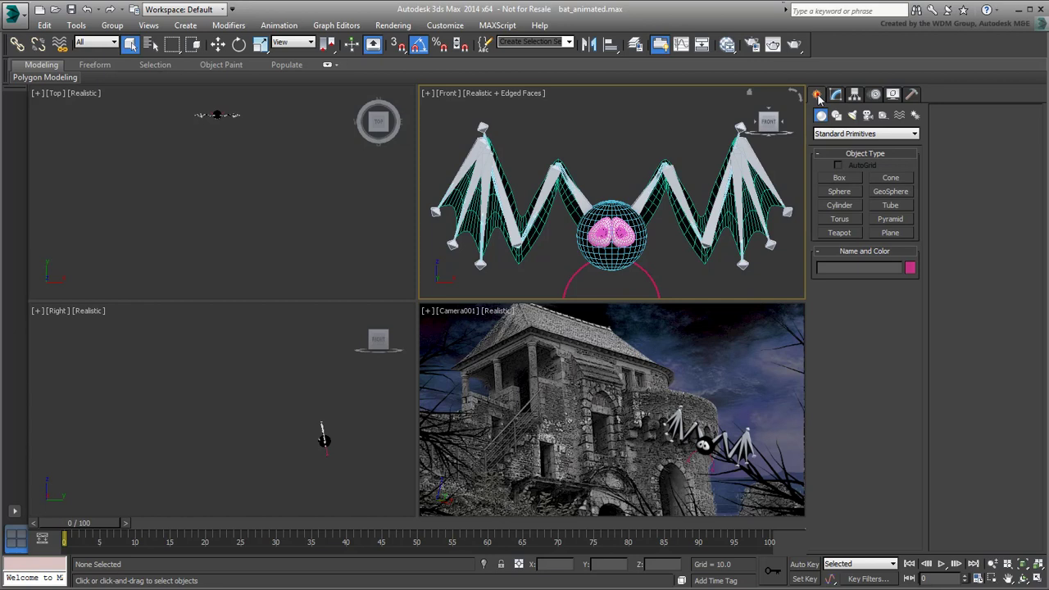
click(836, 115)
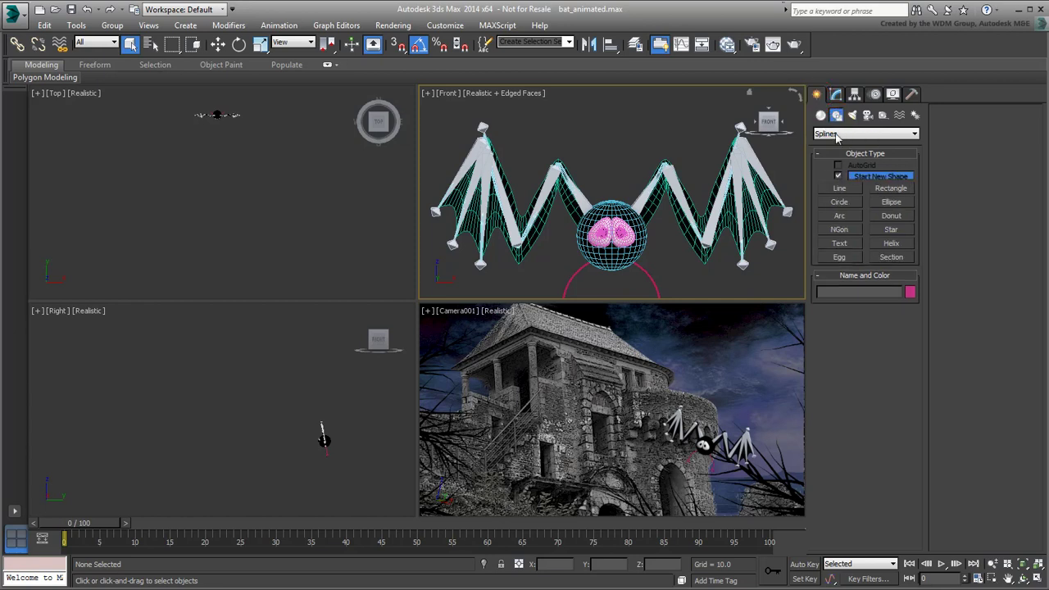
click(836, 192)
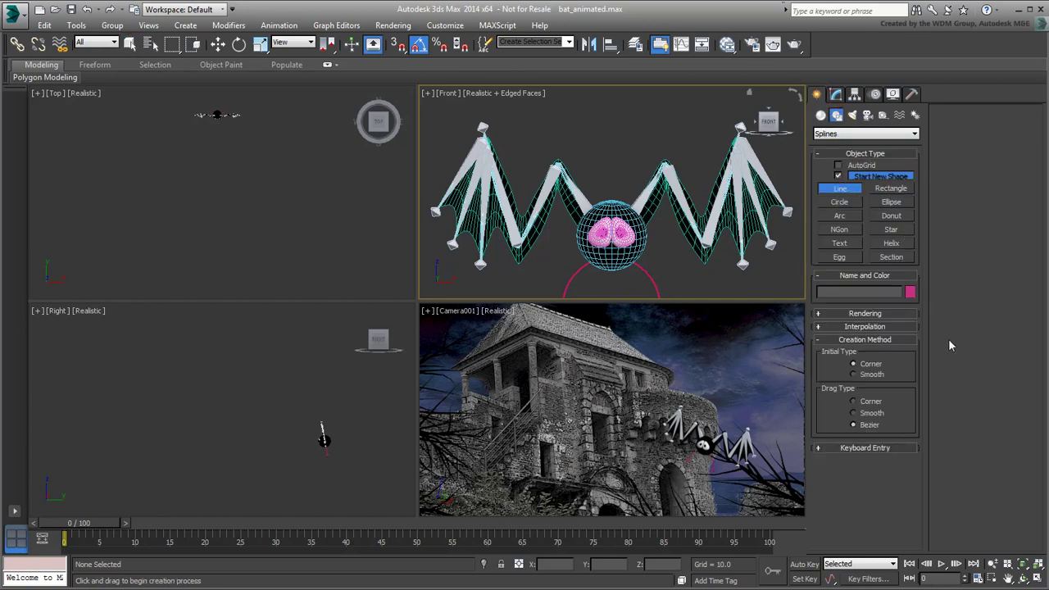
click(855, 402)
click(436, 209)
click(481, 129)
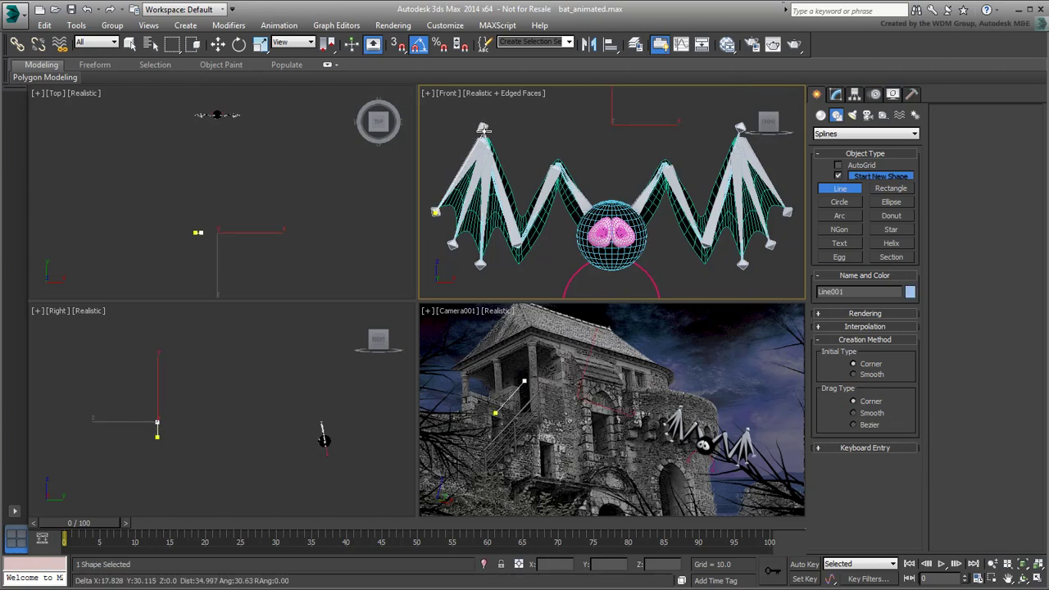
click(518, 245)
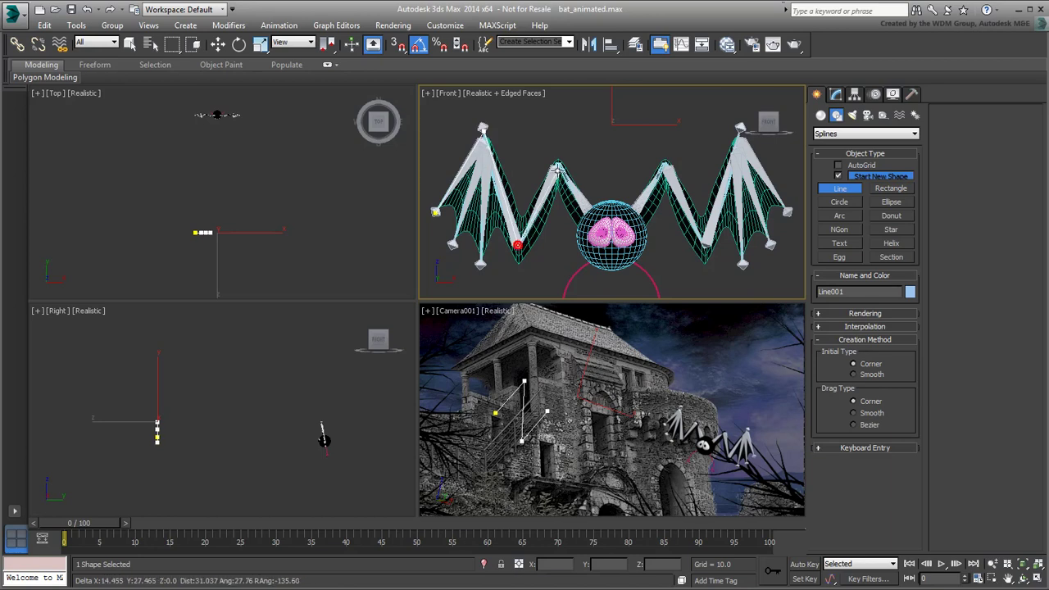
click(557, 167)
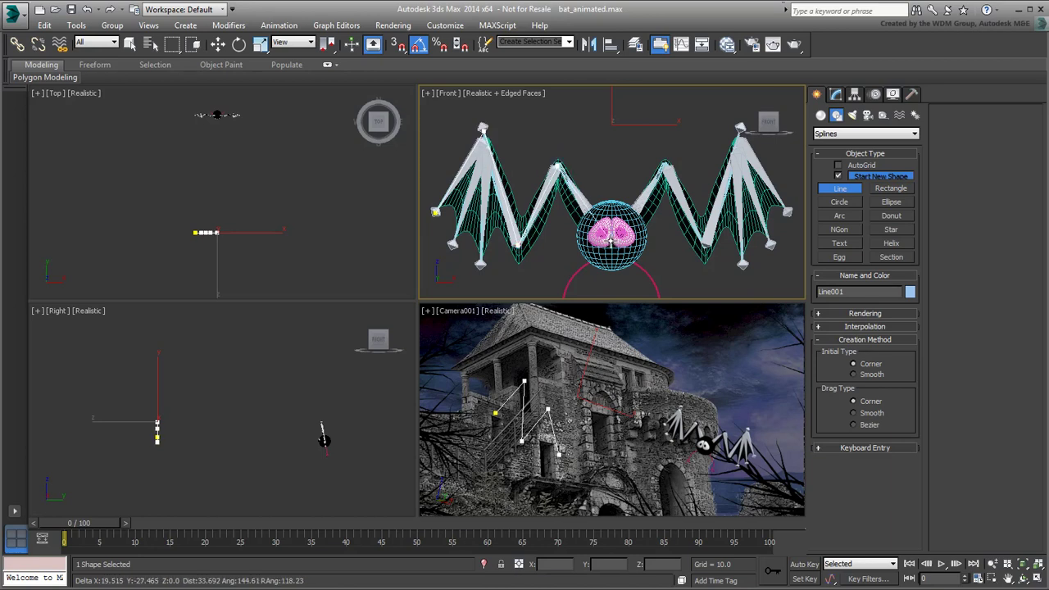
click(612, 237)
click(664, 164)
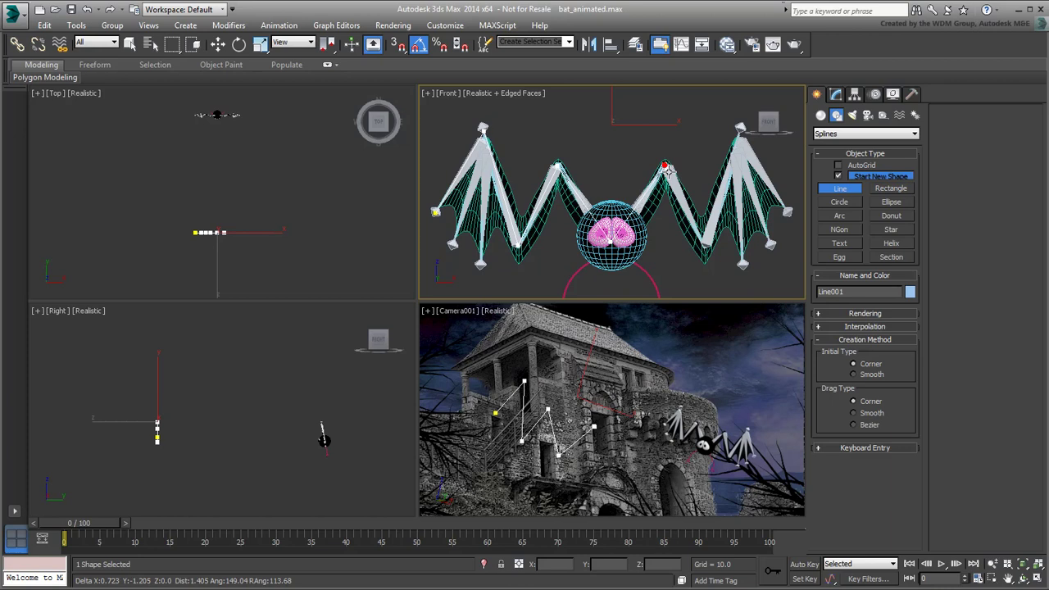
click(703, 244)
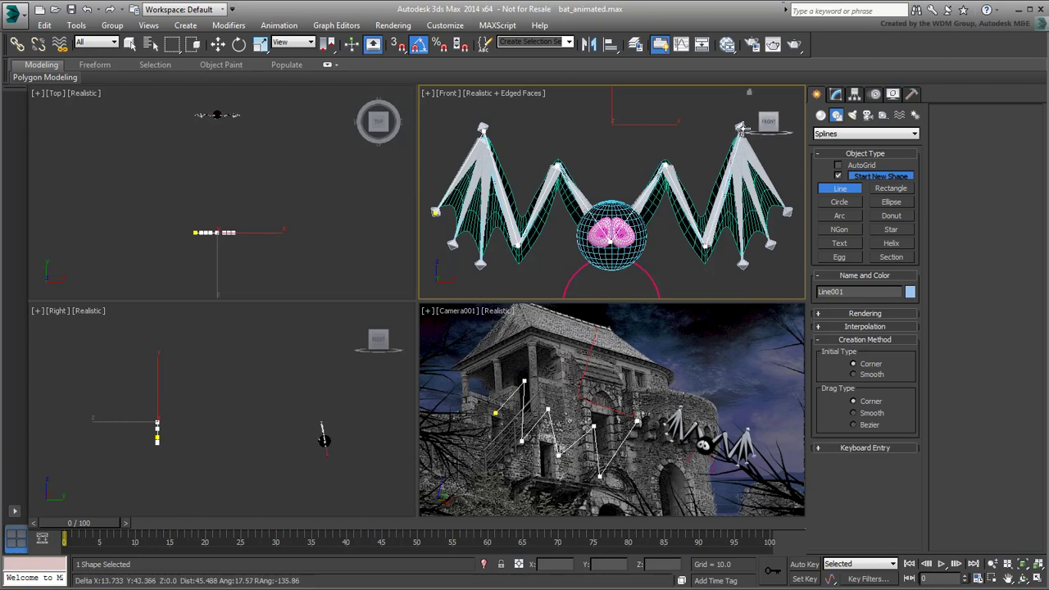
click(740, 129)
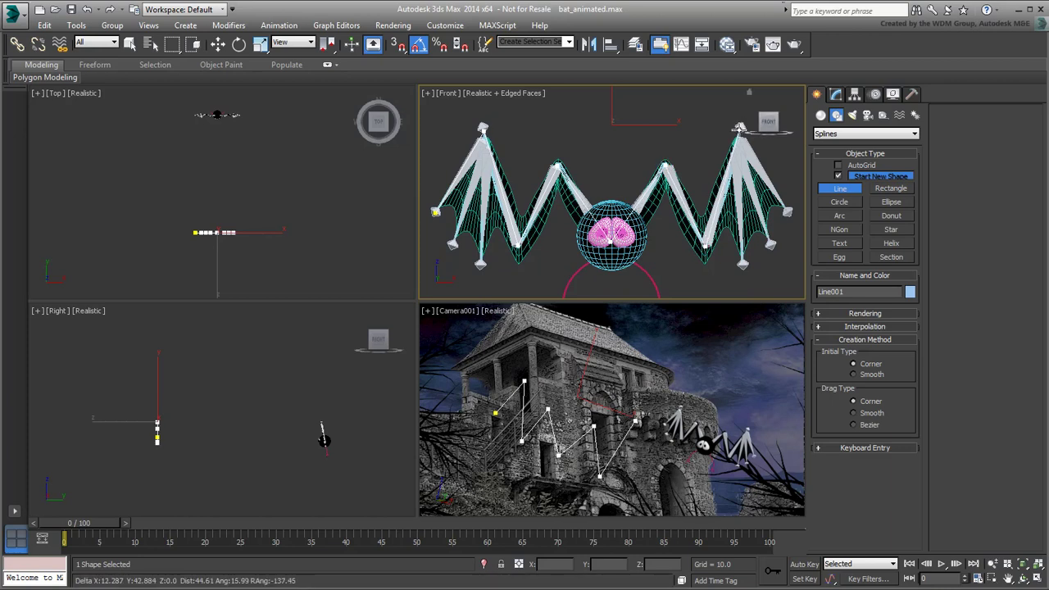
click(786, 212)
right_click(714, 197)
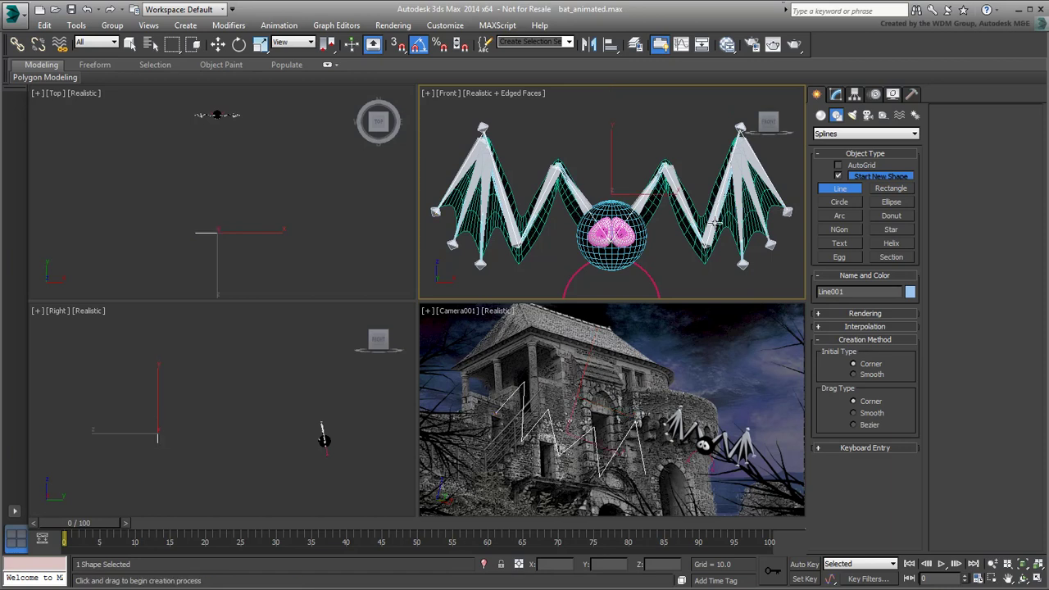
- Move the line onto the bat in the Top view and fine-tune its depth against the wing bones in the Right view
right_click(311, 222)
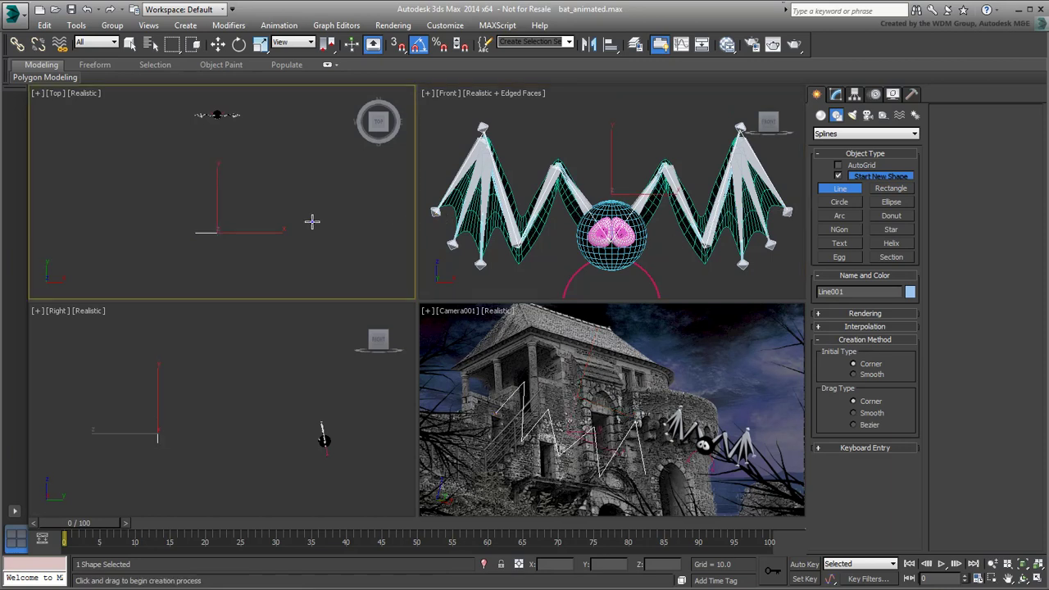
click(218, 45)
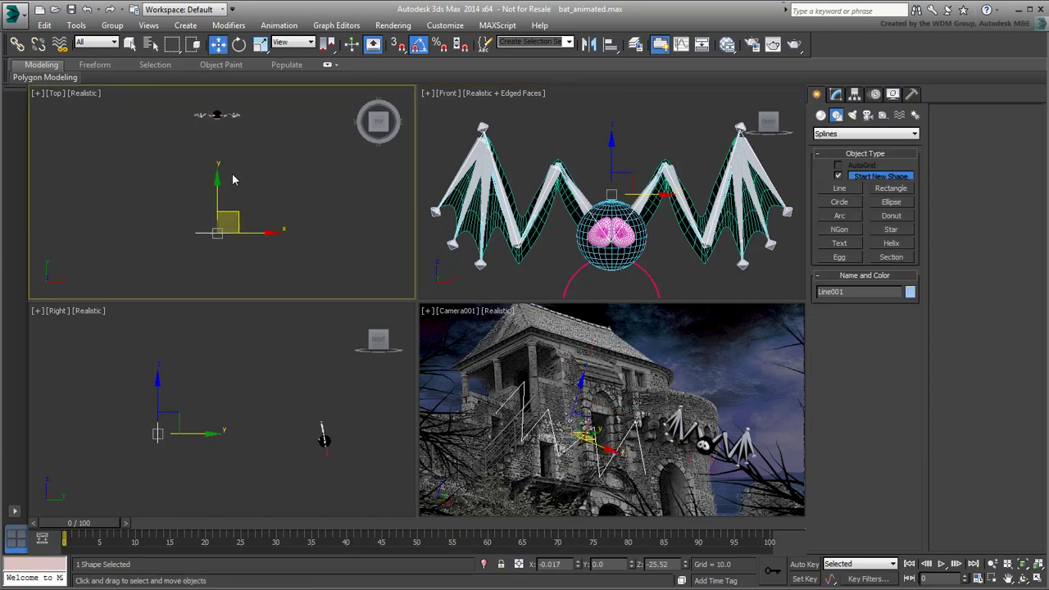
drag(228, 199, 228, 91)
click(327, 438)
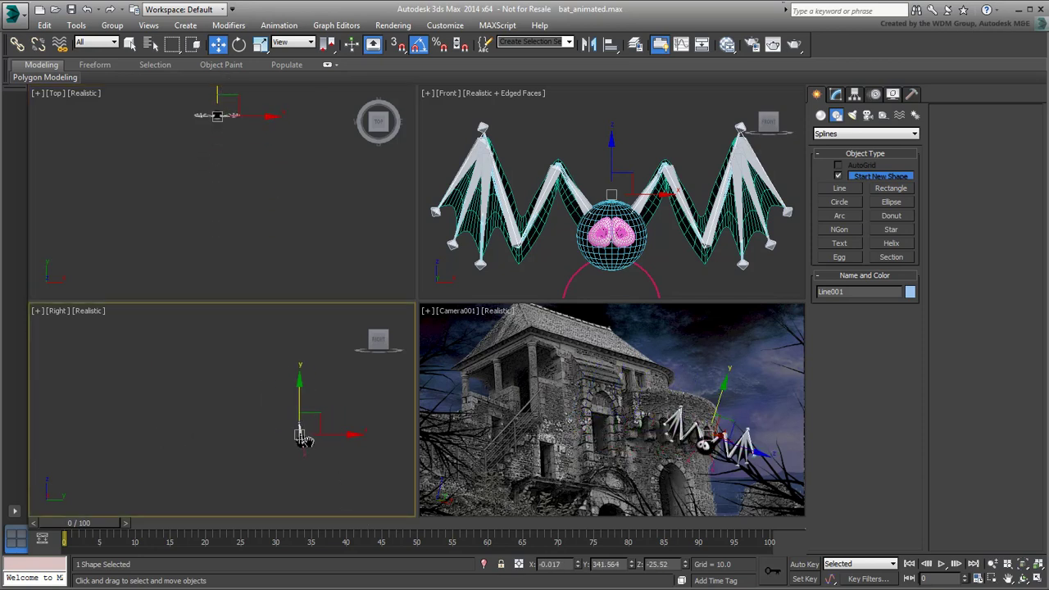
scroll(277, 427, up, 6)
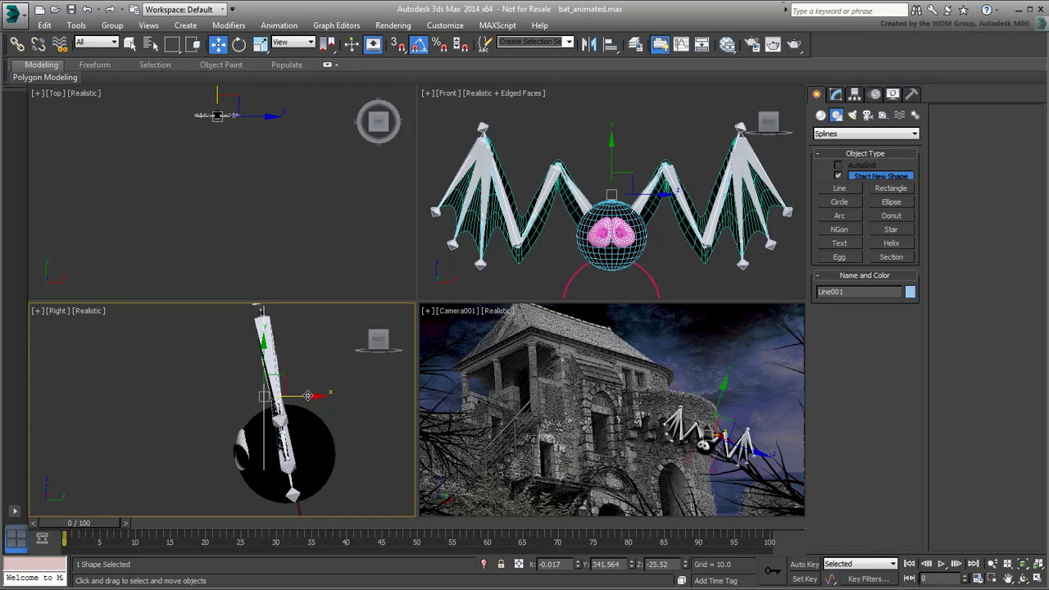
drag(311, 396, 317, 398)
- Outline the line's spline from its center in the Front view so it becomes a thin closed shape around the wing bones
right_click(673, 267)
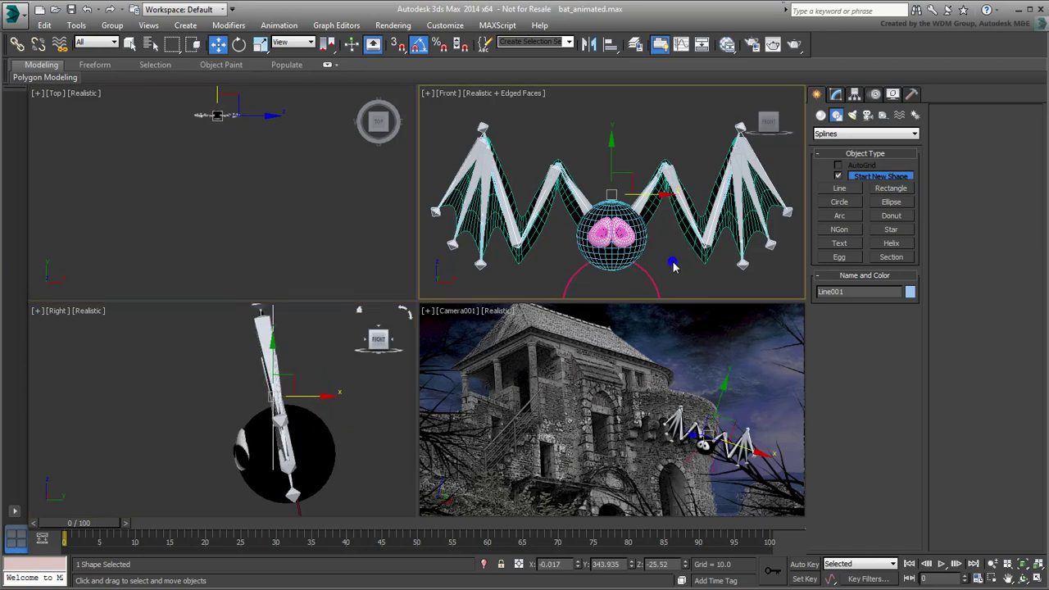
click(835, 95)
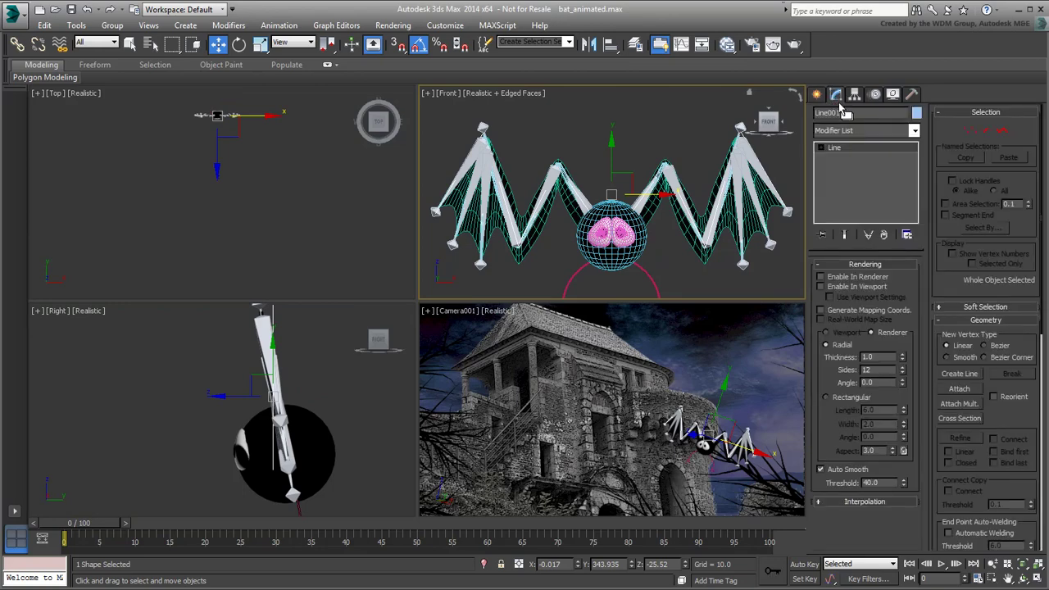
click(1003, 132)
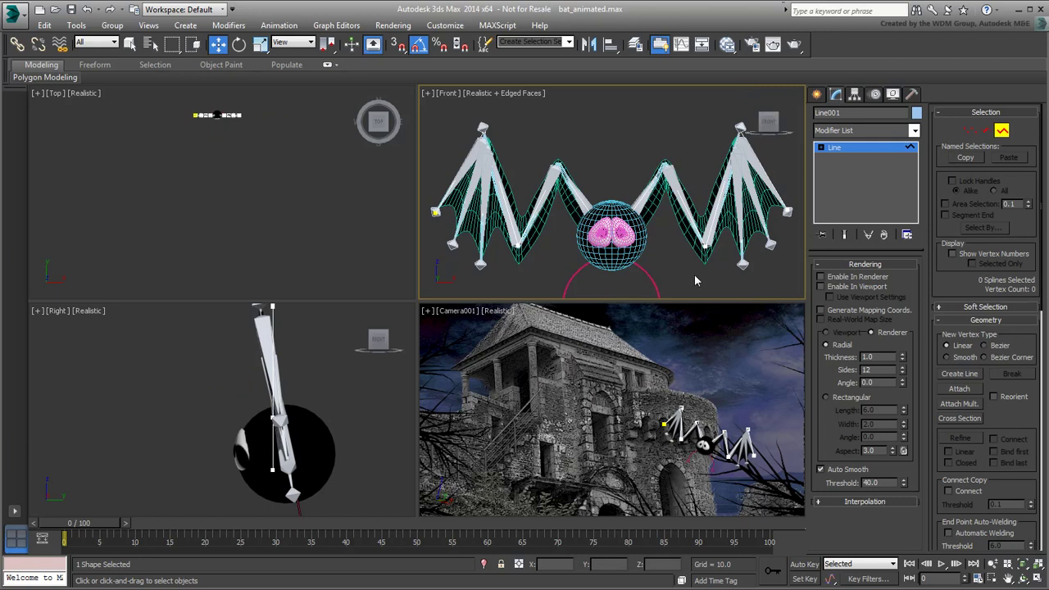
drag(1019, 419, 1016, 353)
scroll(1017, 352, down, 5)
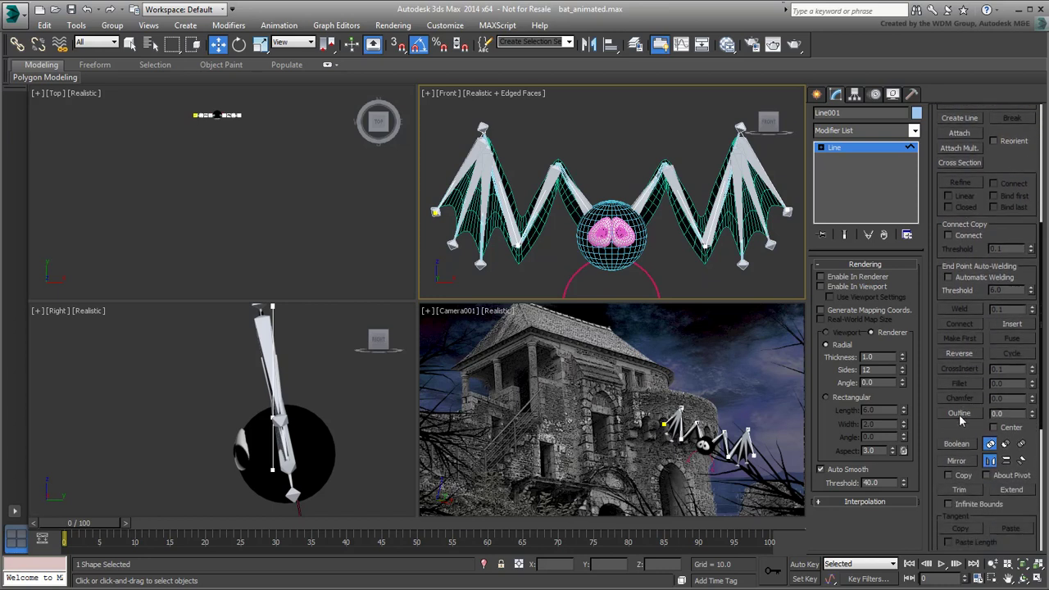
click(960, 413)
click(994, 427)
drag(682, 215, 696, 190)
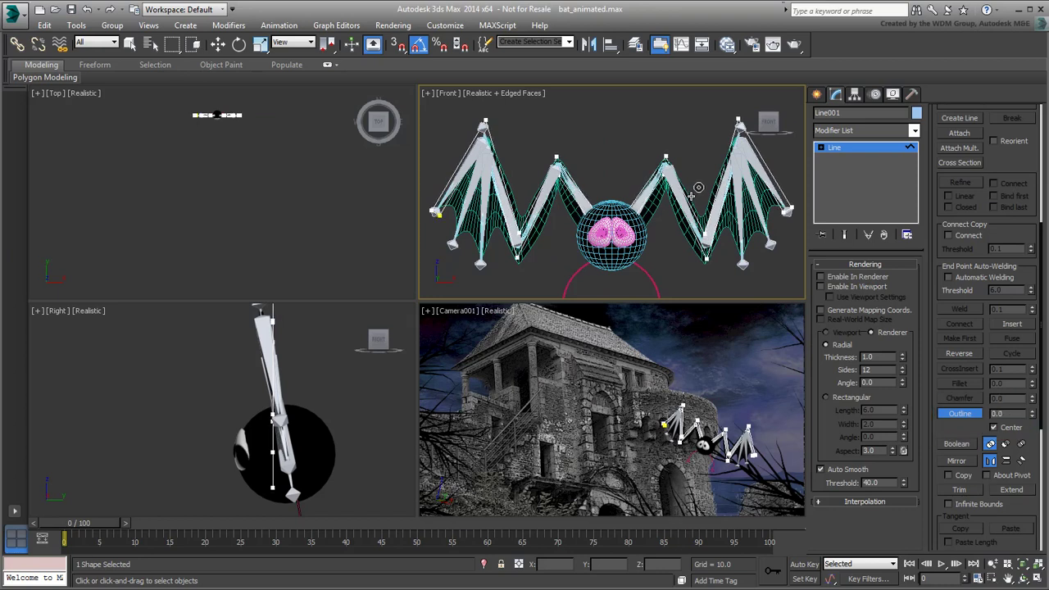
- Rotate and move the outlined spline in the Right view to match the tilt of the wing bones, and leave spline editing
right_click(298, 375)
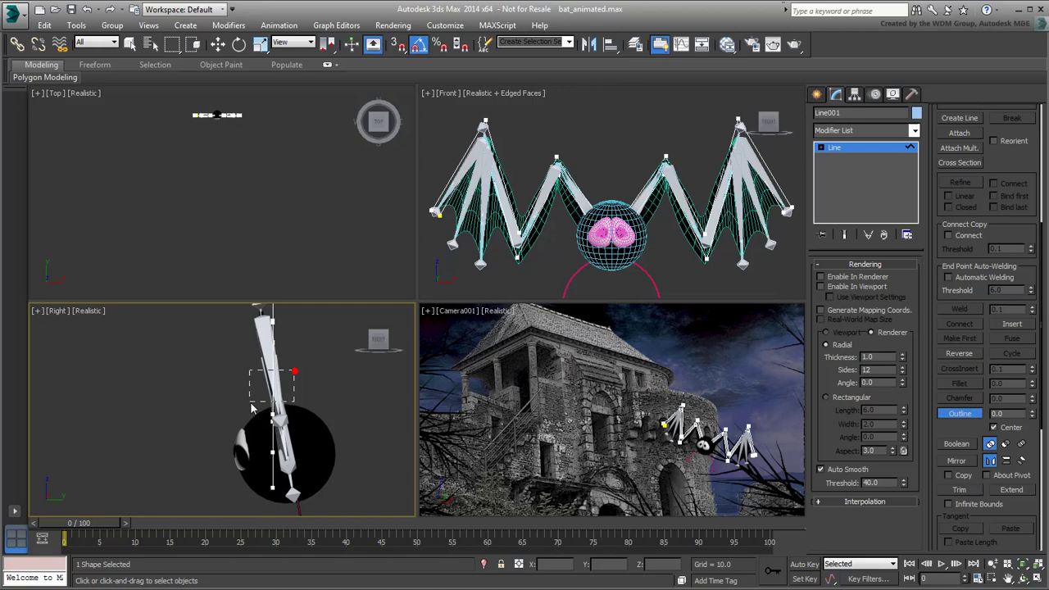
key(w)
right_click(290, 391)
click(311, 410)
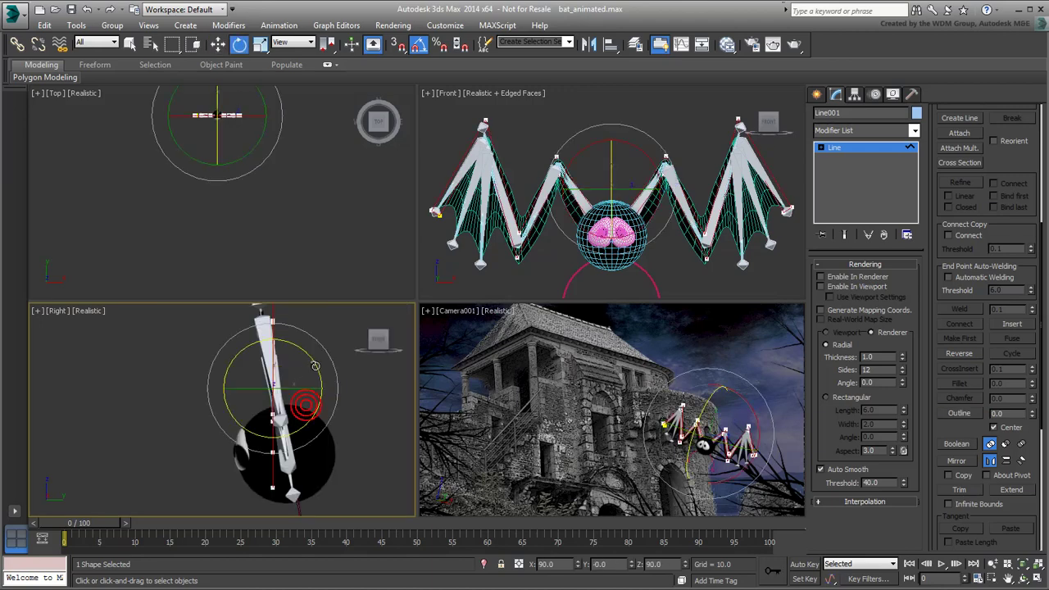
drag(312, 366, 309, 364)
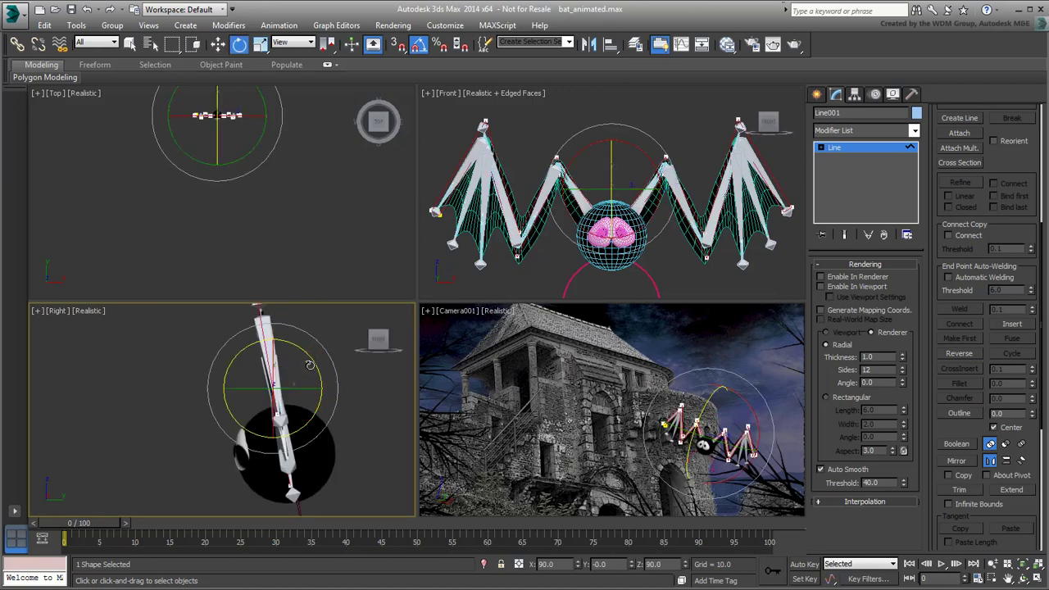
right_click(366, 426)
click(383, 437)
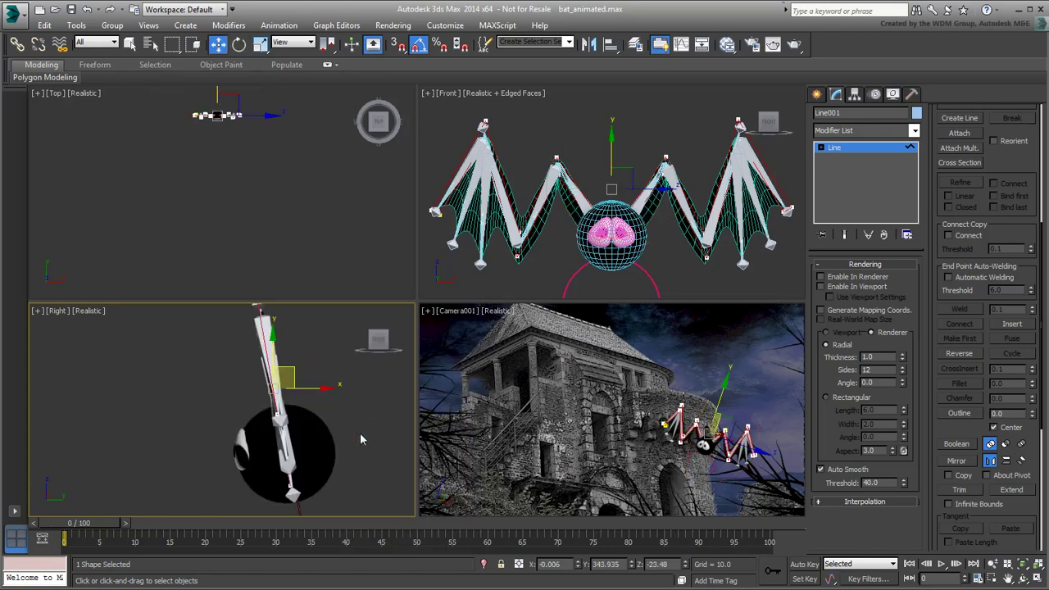
drag(295, 369, 297, 373)
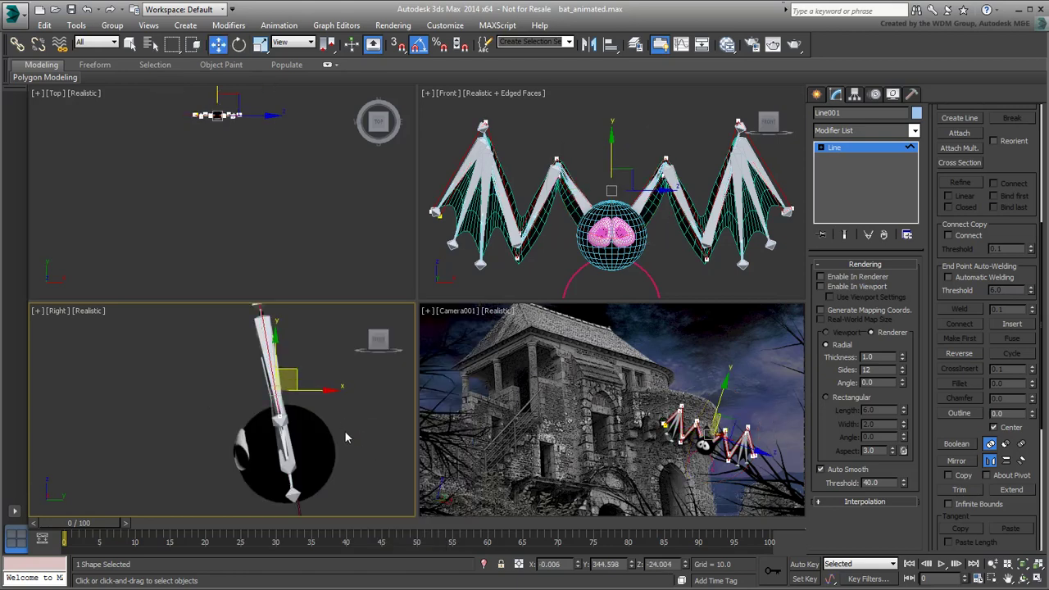
scroll(1006, 179, up, 10)
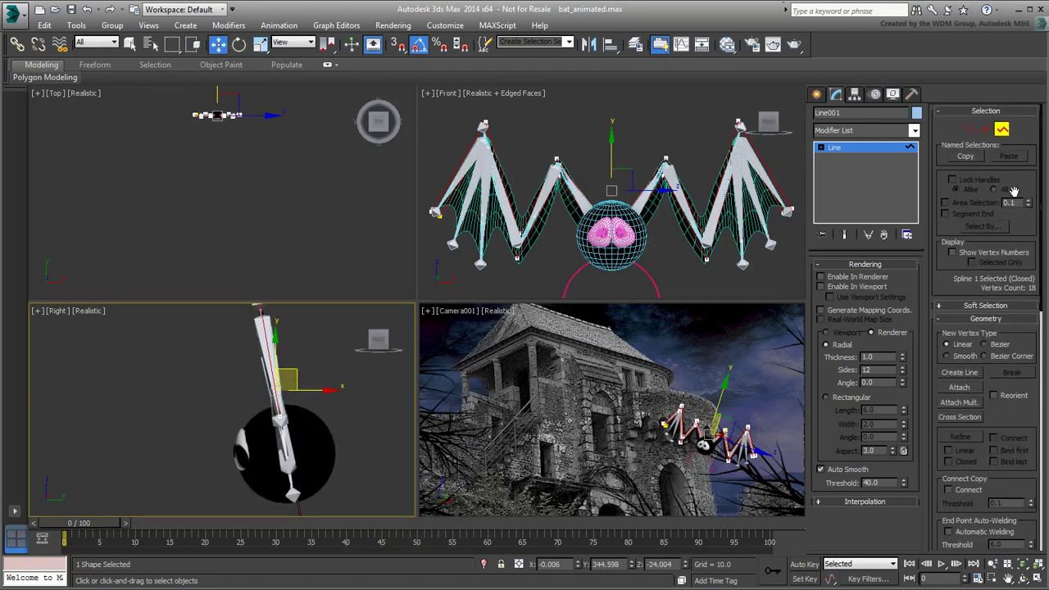
scroll(290, 393, down, 5)
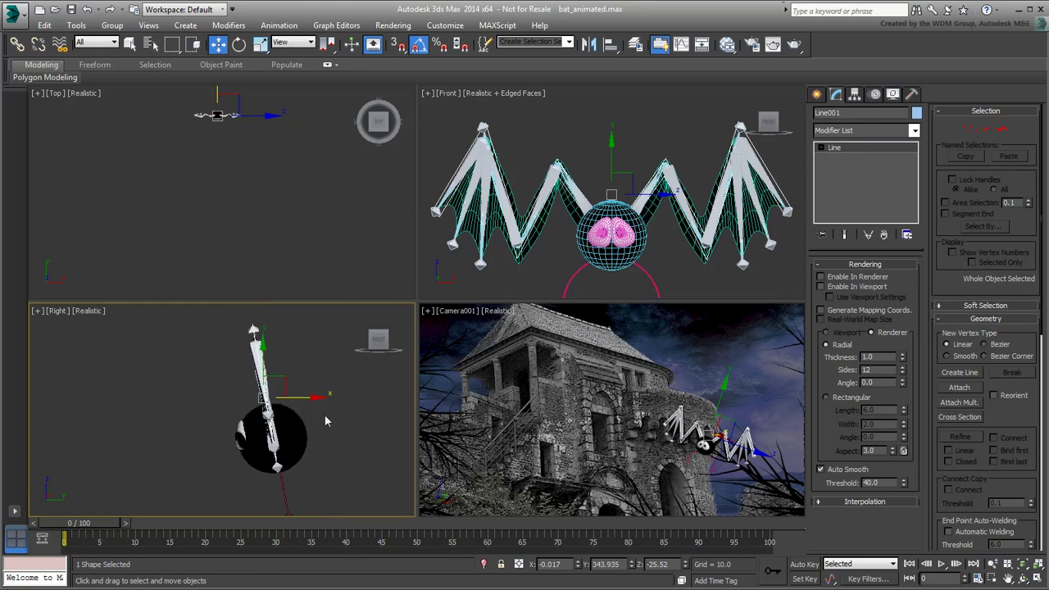
- Add a Poly Select modifier to the outlined line
scroll(663, 270, down, 3)
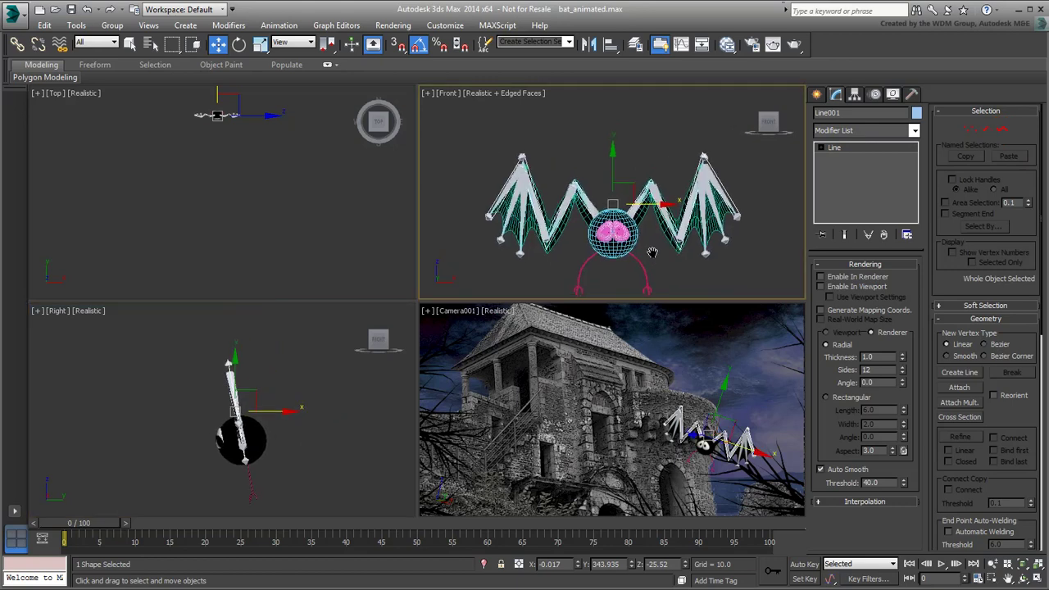
click(913, 130)
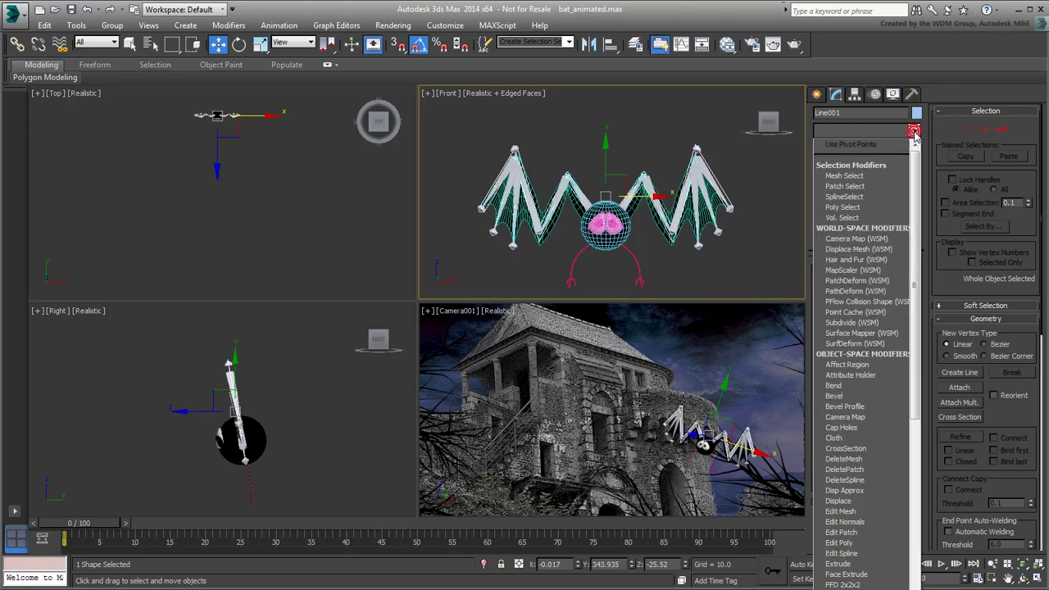
click(844, 207)
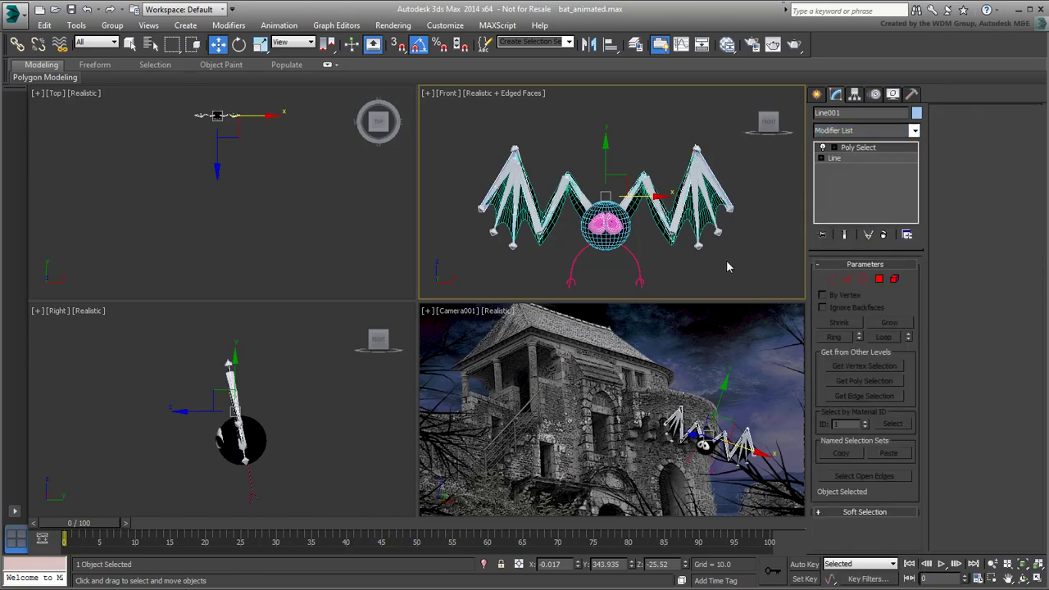
- Change the line's object color to pale yellow
click(916, 112)
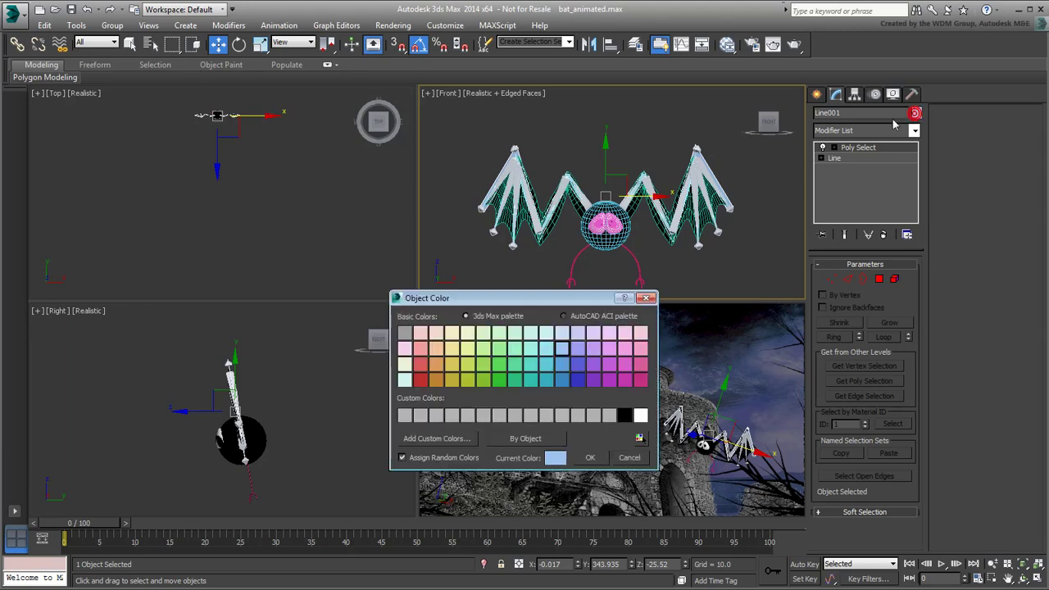
click(451, 350)
click(590, 457)
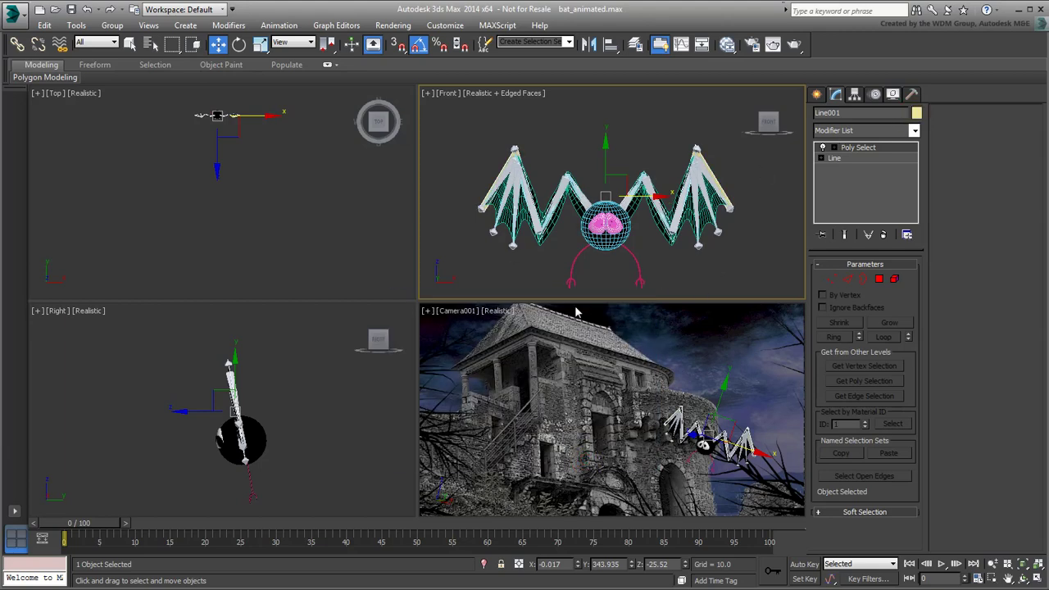
- Check the names of the main LW bones beneath the line in an enlarged Front view, from the body outward
drag(87, 531, 33, 500)
key(w)
key(alt+w)
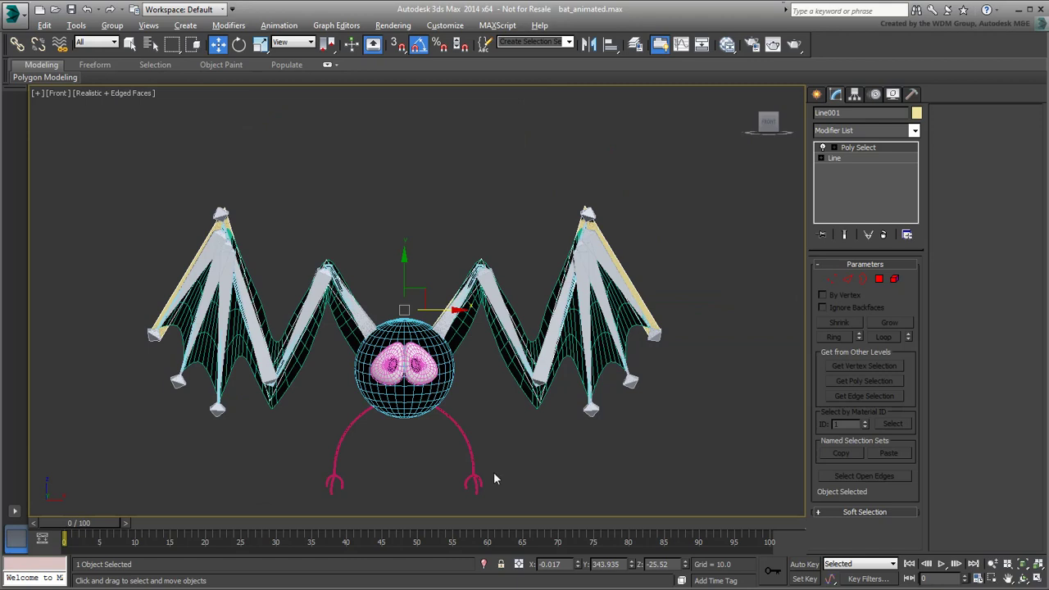
click(513, 446)
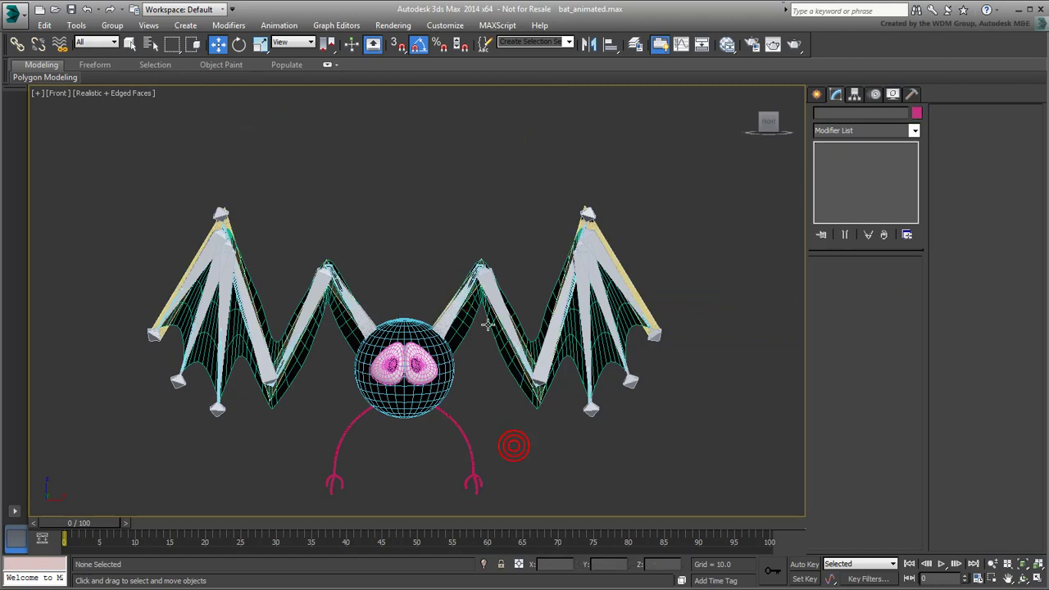
click(450, 308)
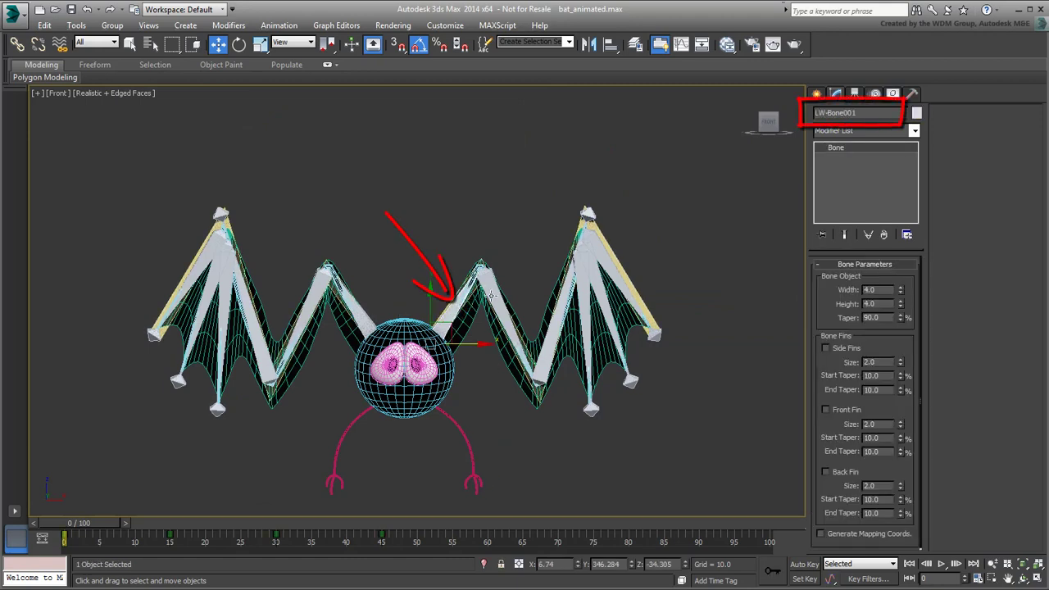
click(489, 305)
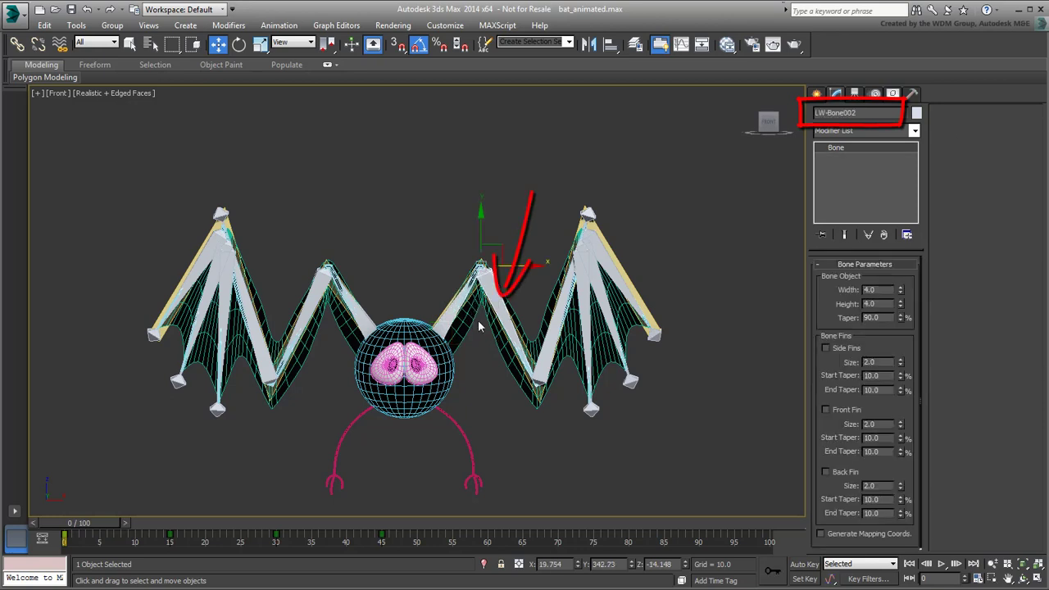
click(497, 349)
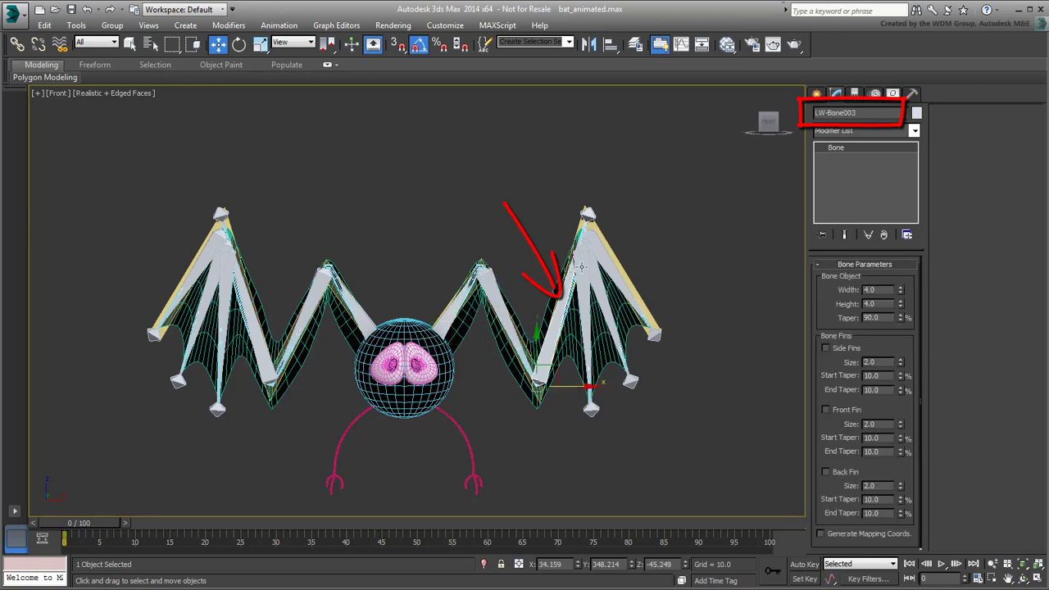
click(607, 264)
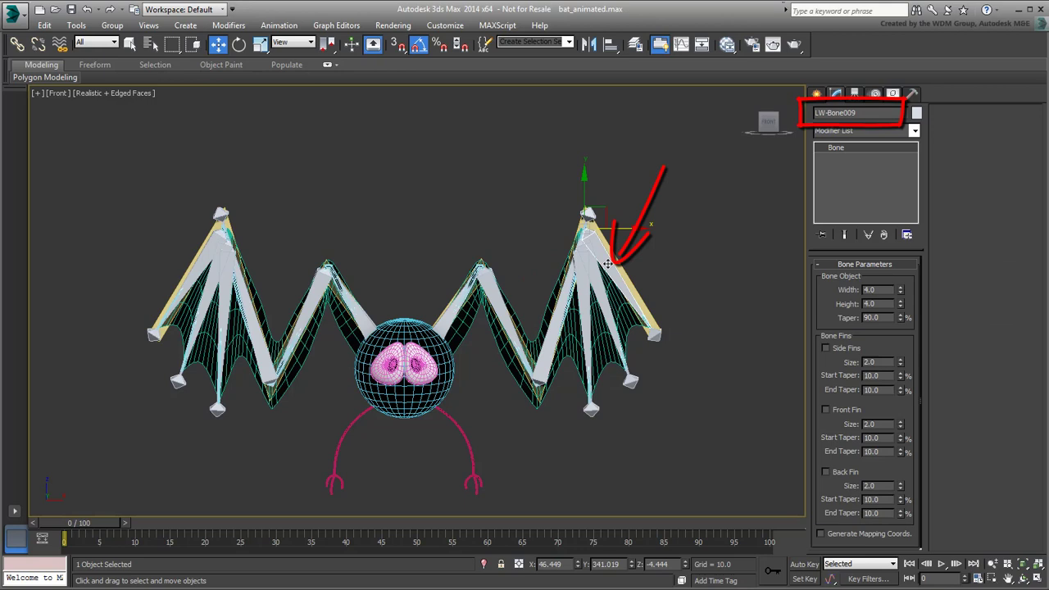
- Check the names of the matching RW bones on the opposite wing, from the body outward, and clear the selection
click(362, 318)
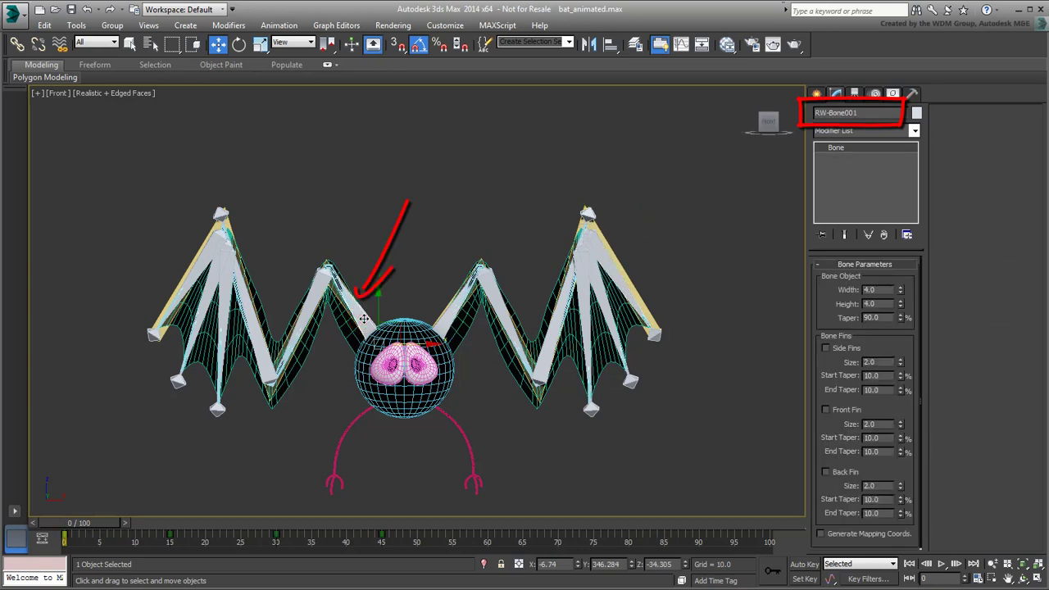
key(Page_Down)
key(Page_Down)
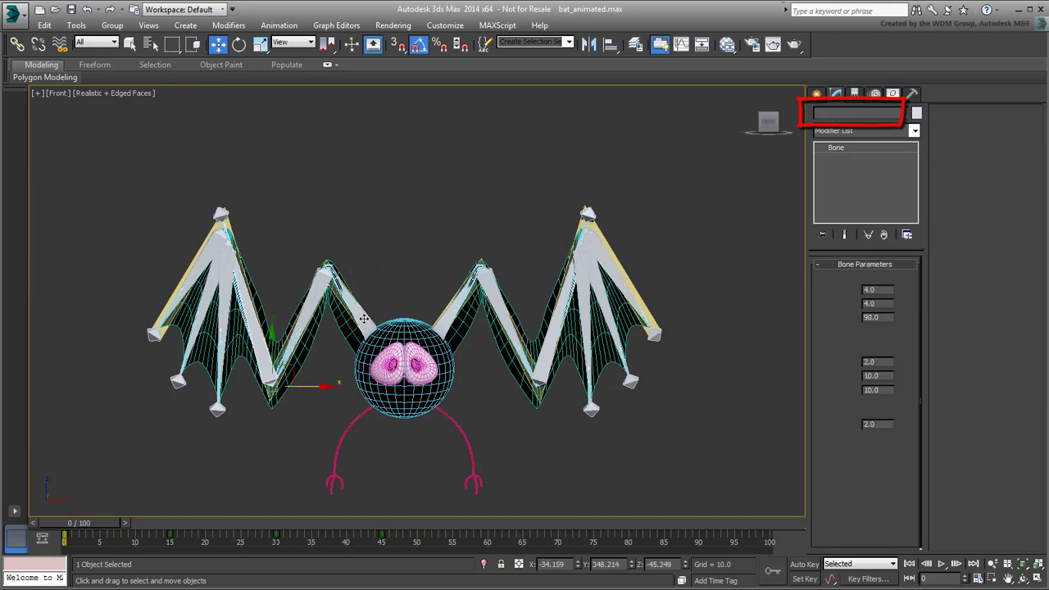
click(213, 251)
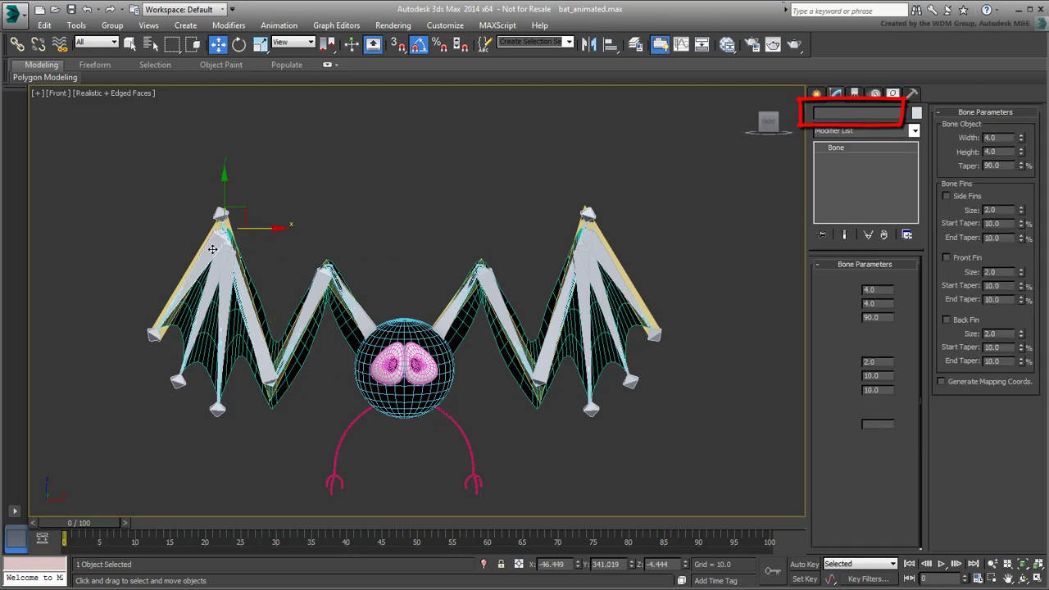
click(419, 269)
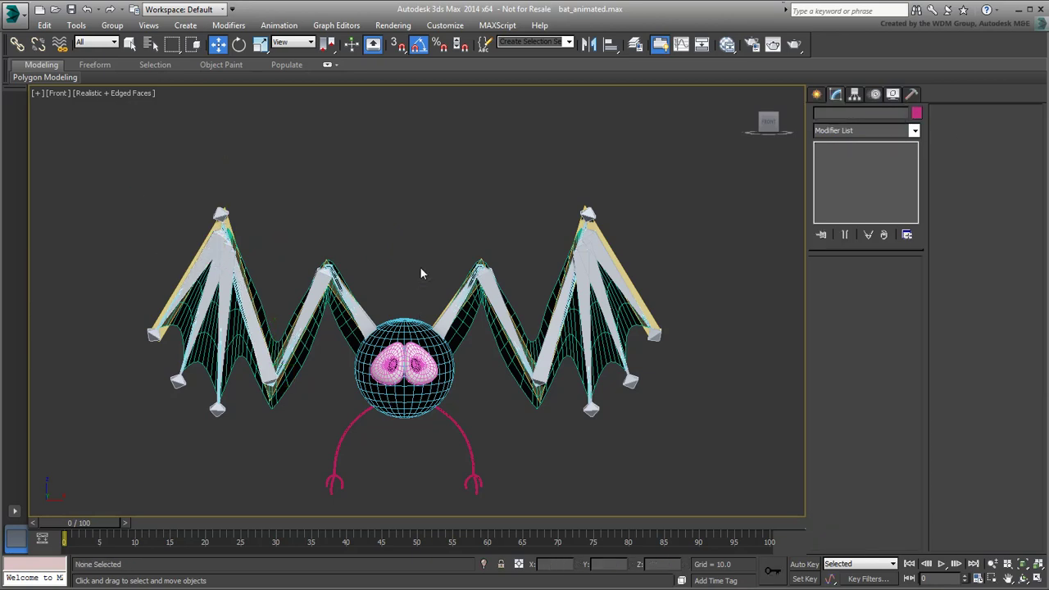
- Rename the yellow line as Wing_CrossSection
click(608, 246)
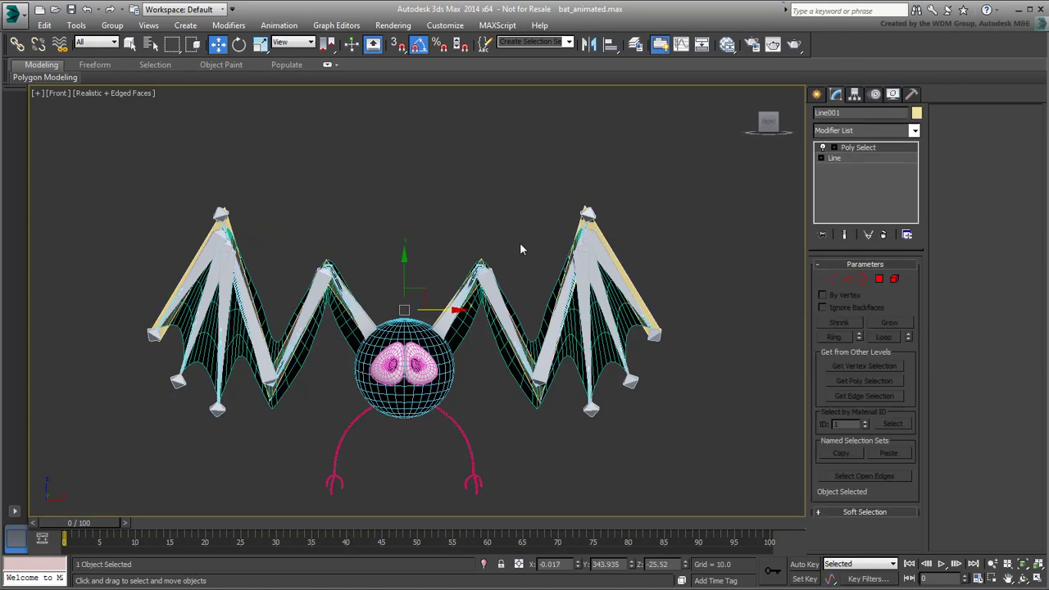
key(alt+w)
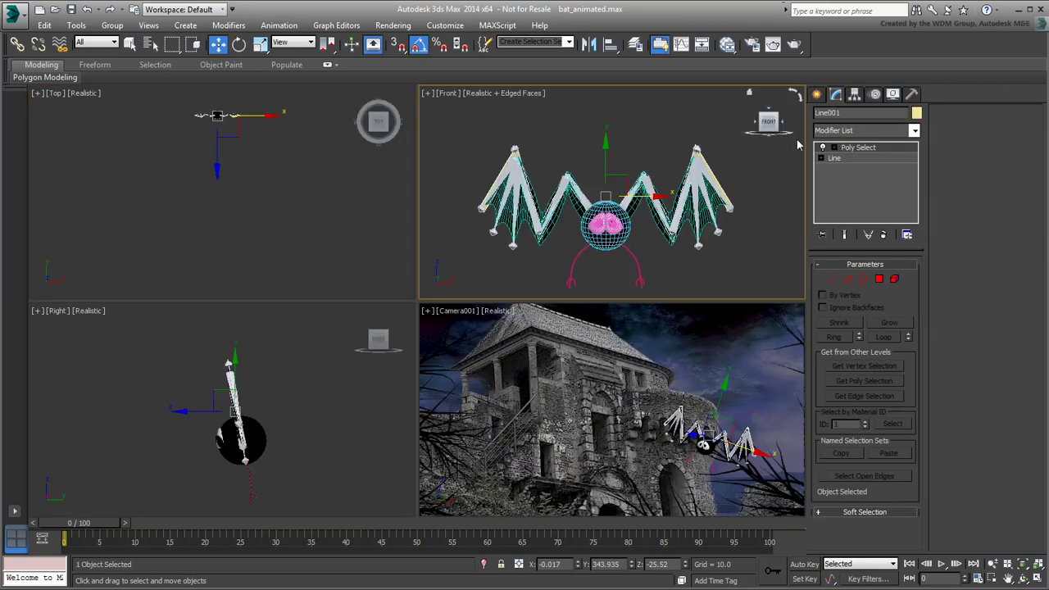
click(809, 113)
text(W)
text(_CrossSection)
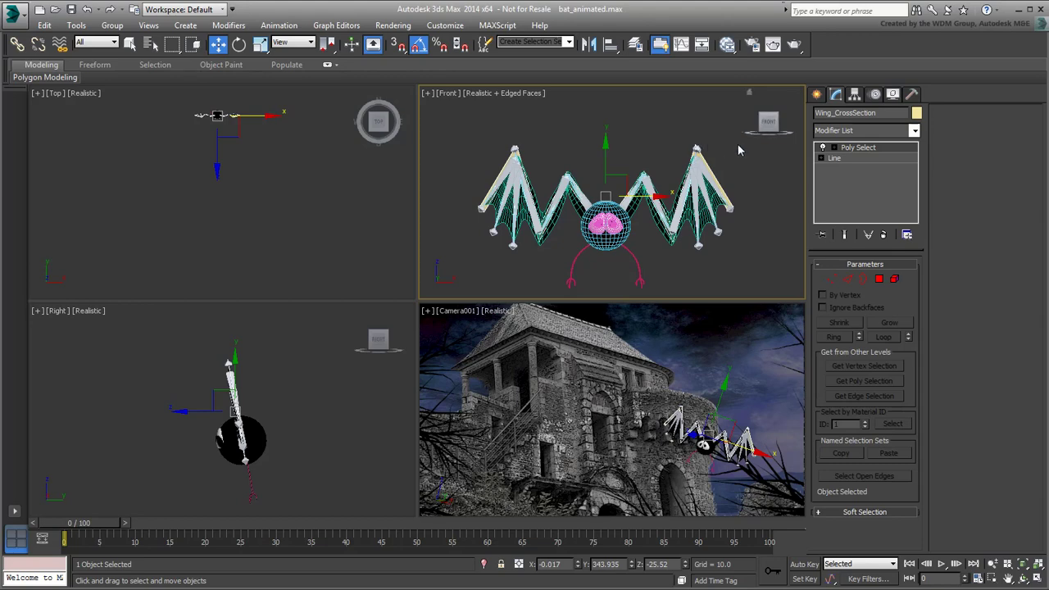
- Add a Skin modifier above Poly Select on Wing_CrossSection
click(868, 132)
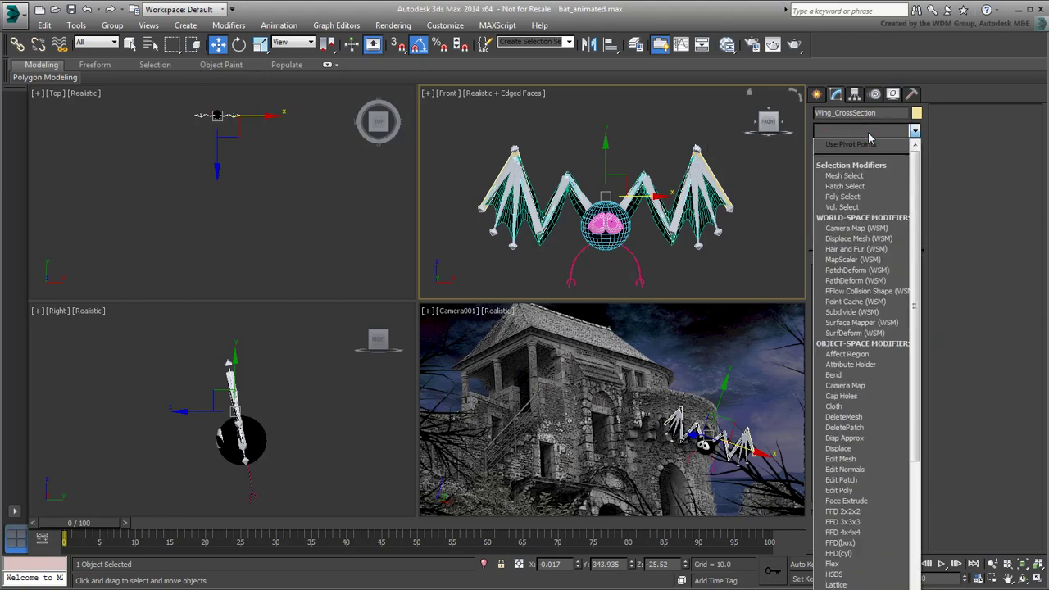
scroll(844, 440, down, 15)
click(844, 440)
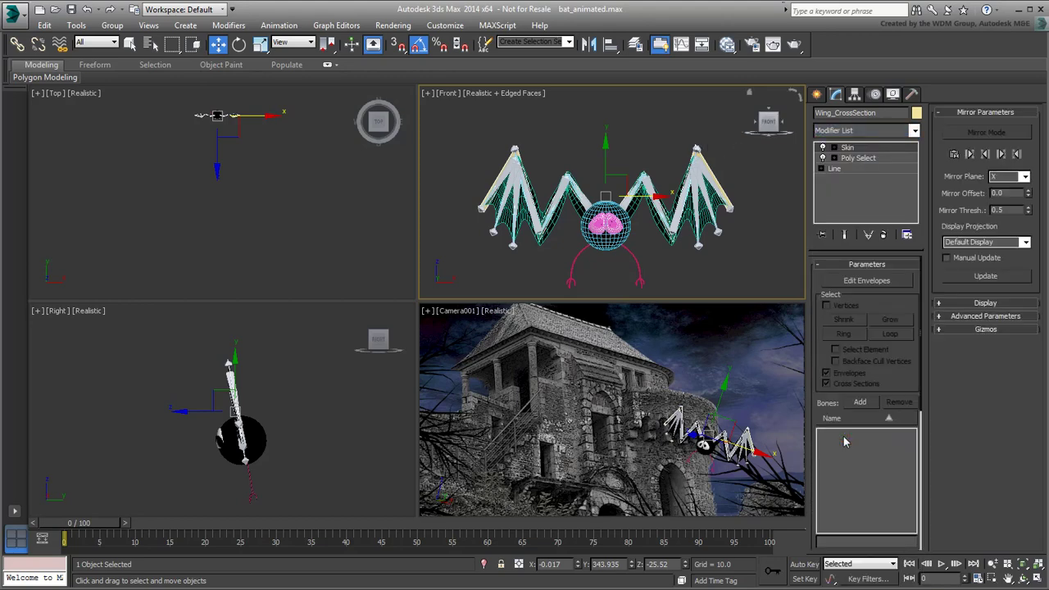
- Begin adding bones to the Skin modifier and expand the BatHead hierarchy to show the children of LW-Bone003 and RW-Bone003
click(860, 401)
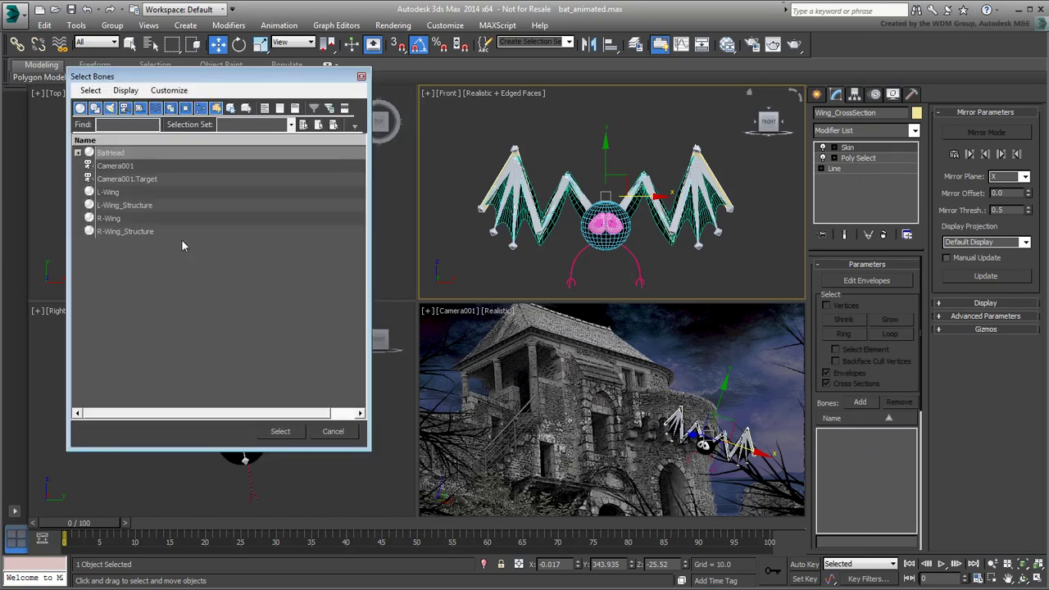
click(77, 152)
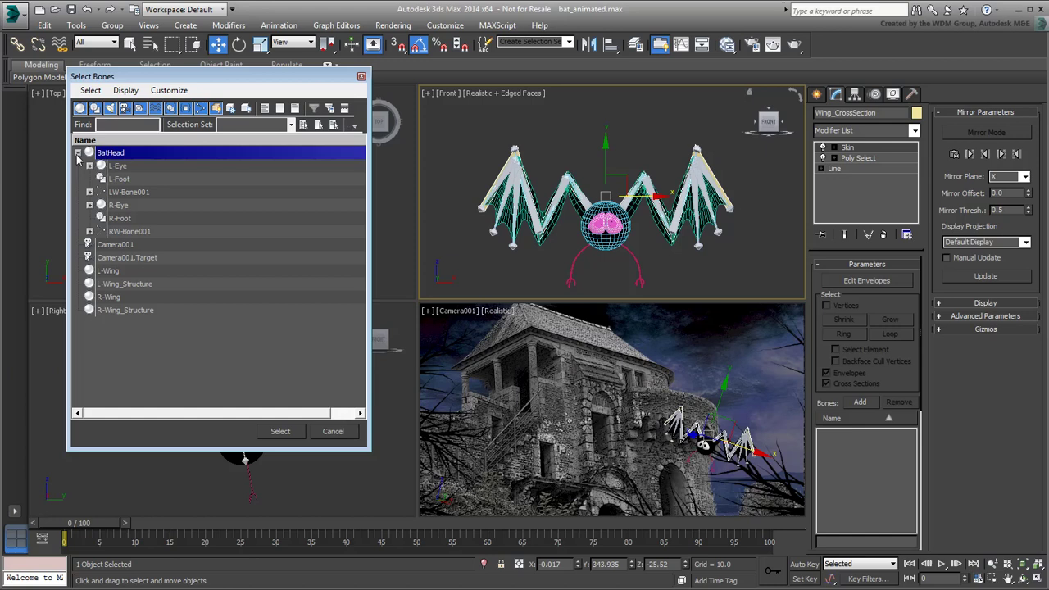
click(90, 192)
click(100, 204)
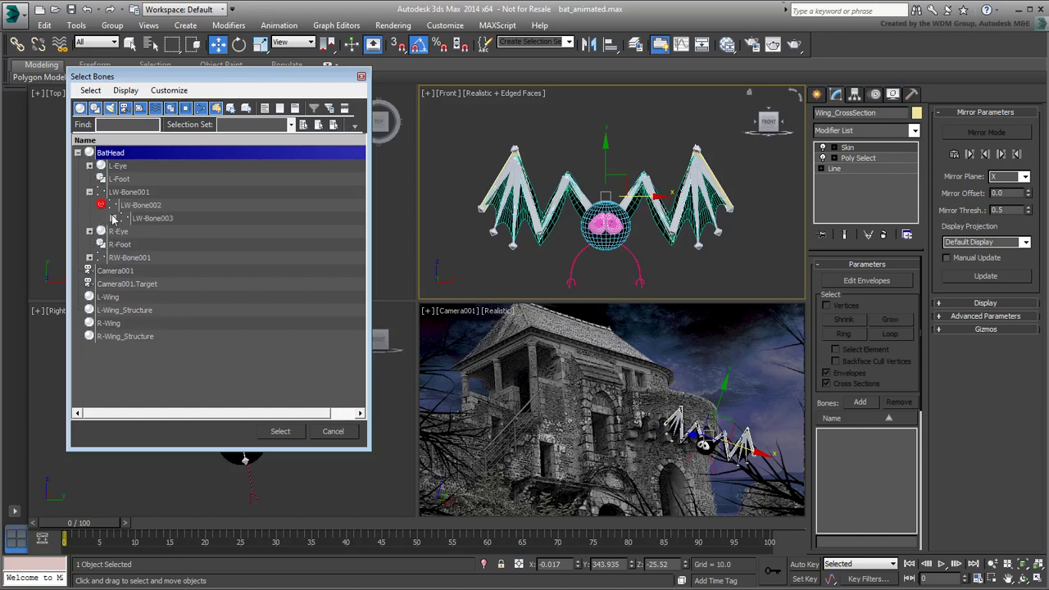
click(113, 218)
click(89, 310)
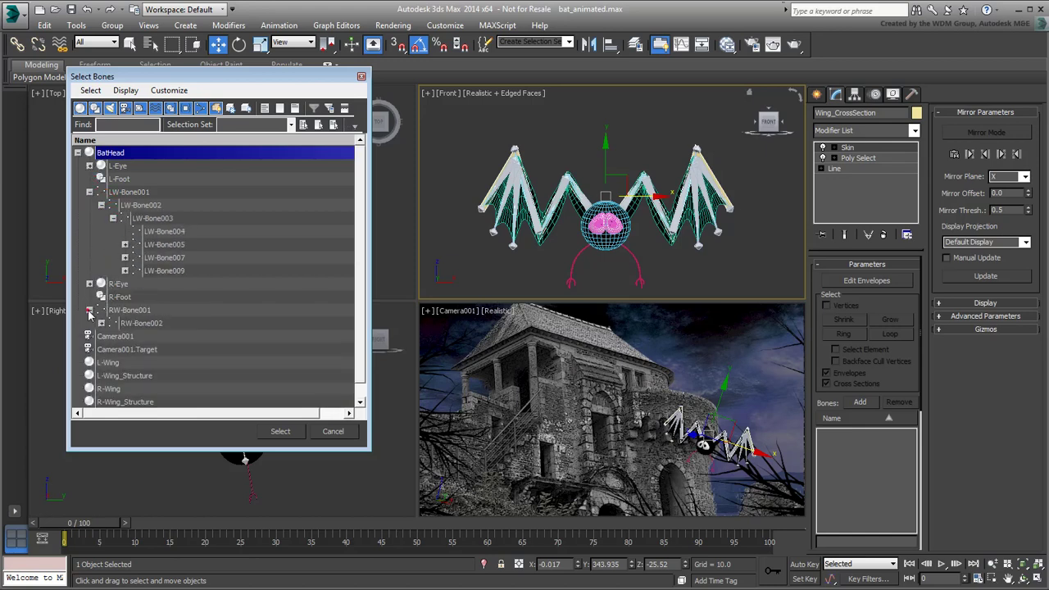
click(100, 323)
click(113, 336)
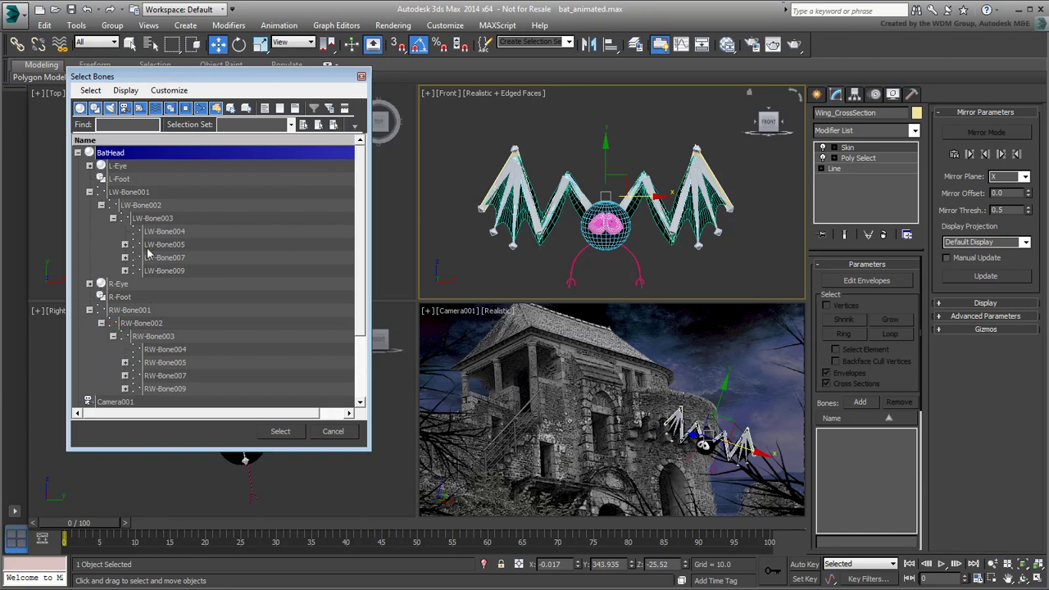
- Add LW-Bone001, LW-Bone002, LW-Bone003, LW-Bone009 and RW-Bone001, RW-Bone002, RW-Bone003, RW-Bone009 to the Skin modifier
drag(143, 198, 153, 218)
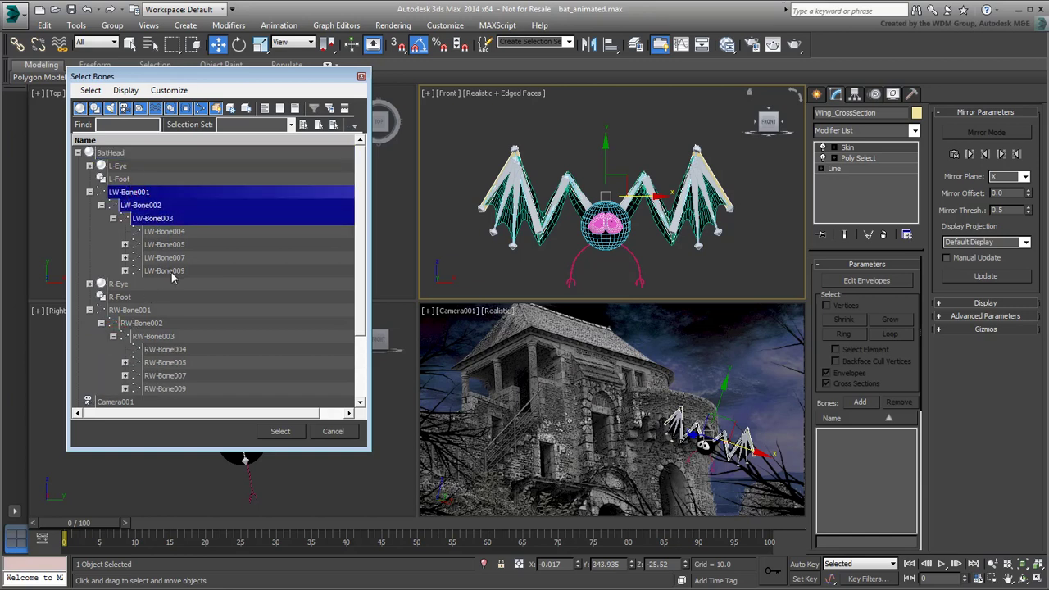
ctrl+click(171, 272)
ctrl+drag(144, 311, 153, 337)
ctrl+click(165, 389)
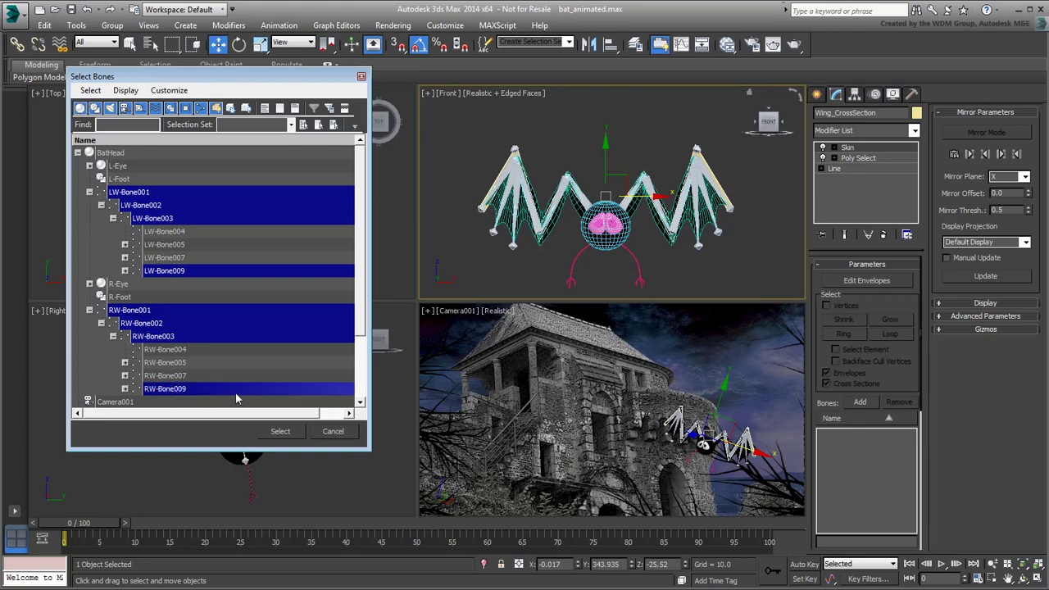
click(281, 432)
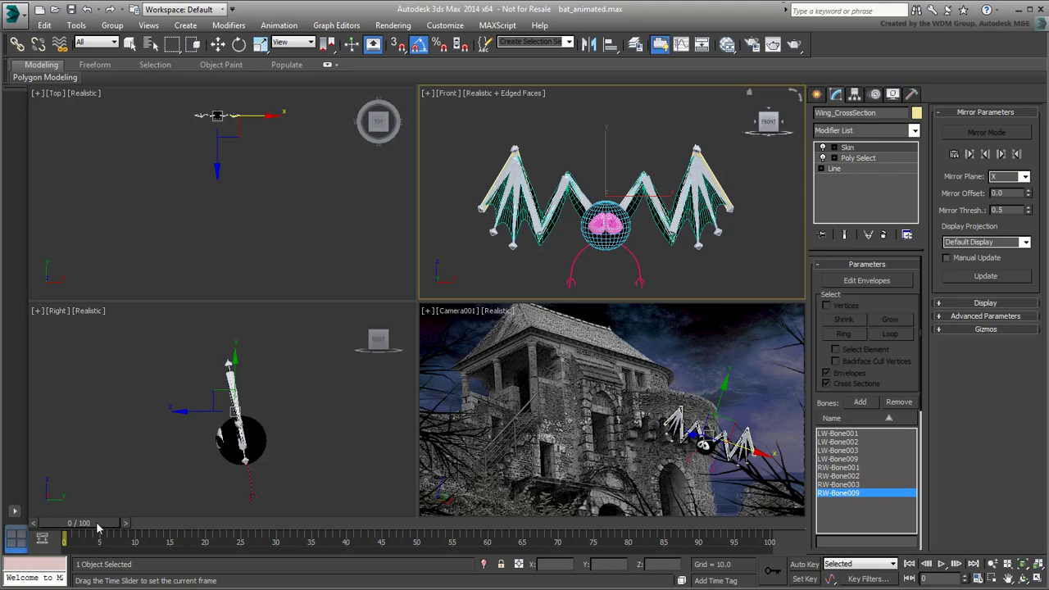
- Scrub through the animation, also in an enlarged angled orthographic view, to check that Wing_CrossSection follows the wing bones, and return to frame 0
drag(98, 530, 64, 545)
key(w)
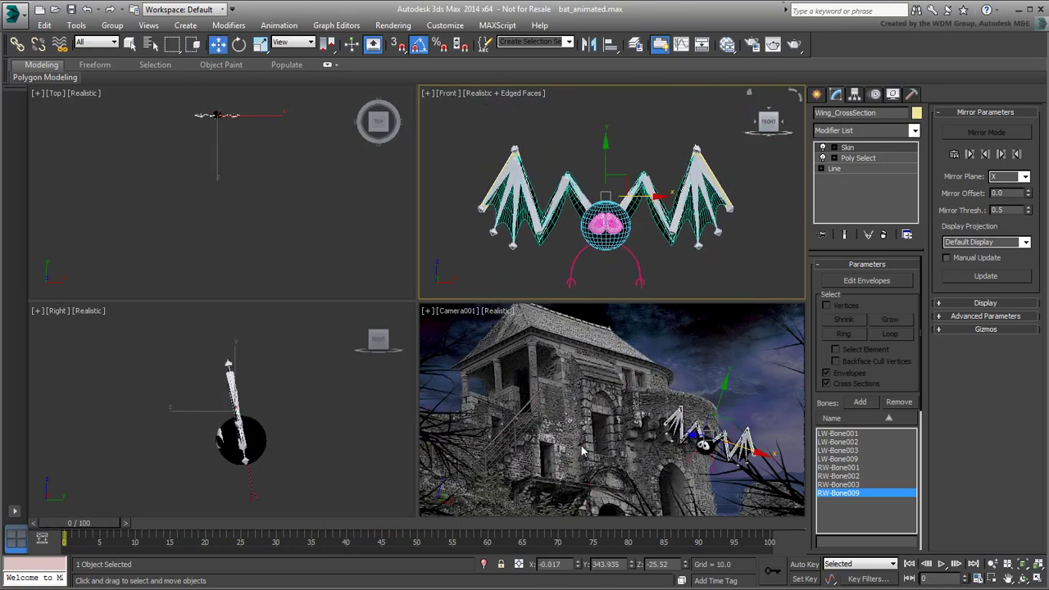
right_click(322, 413)
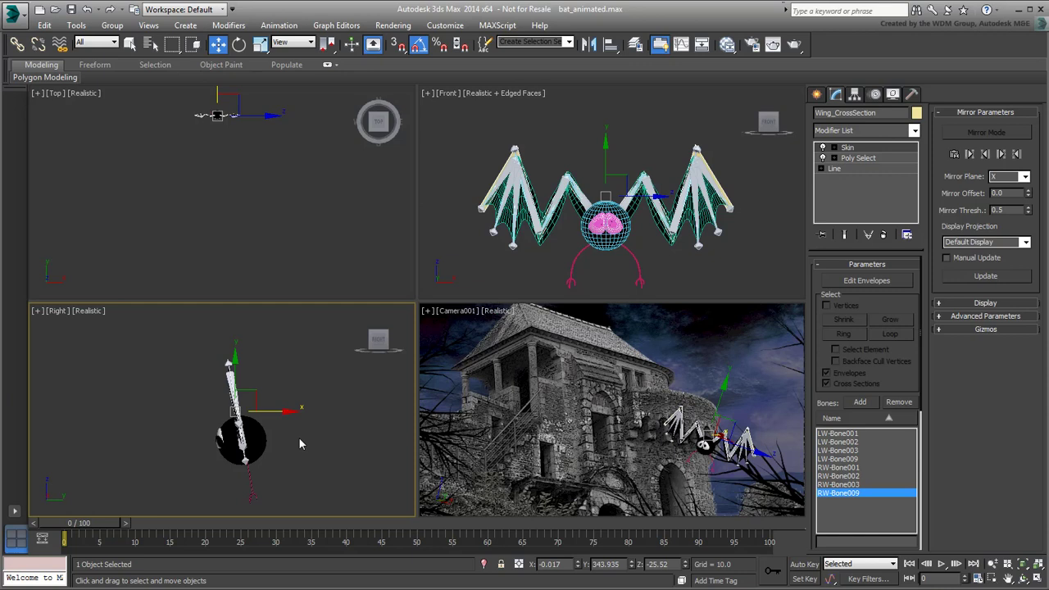
key(alt+w)
scroll(521, 405, down, 2)
alt+middle_drag(521, 405, 341, 498)
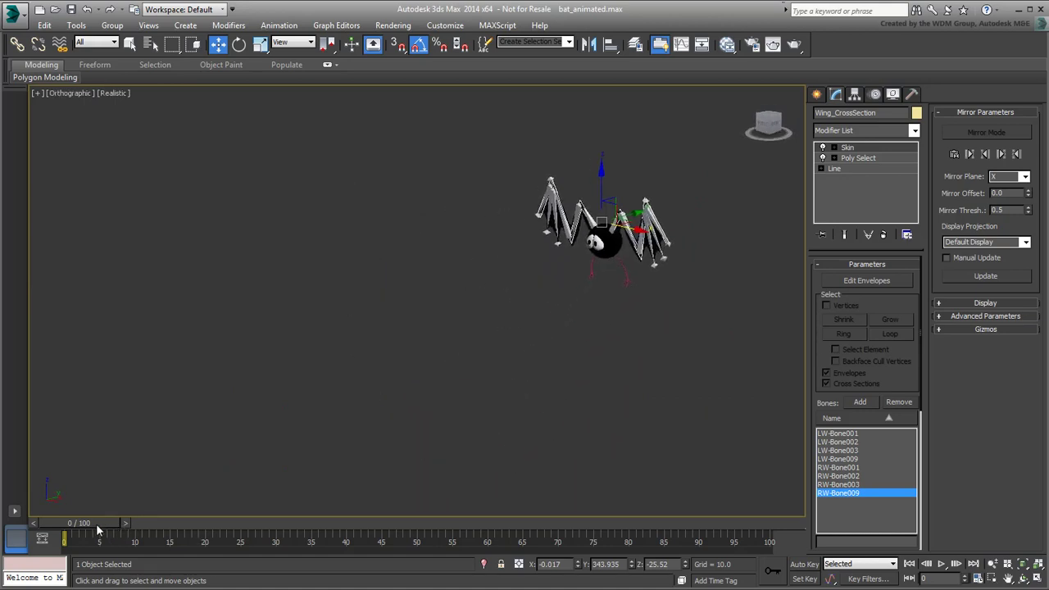
drag(98, 529, 459, 534)
key(w)
middle_drag(466, 509, 499, 389)
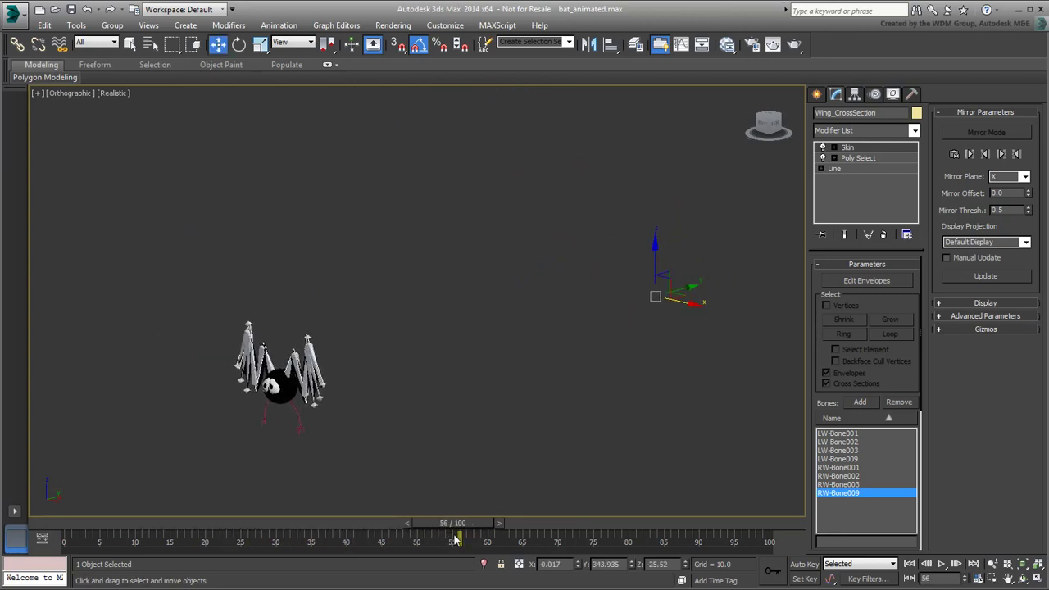
drag(456, 539, 66, 529)
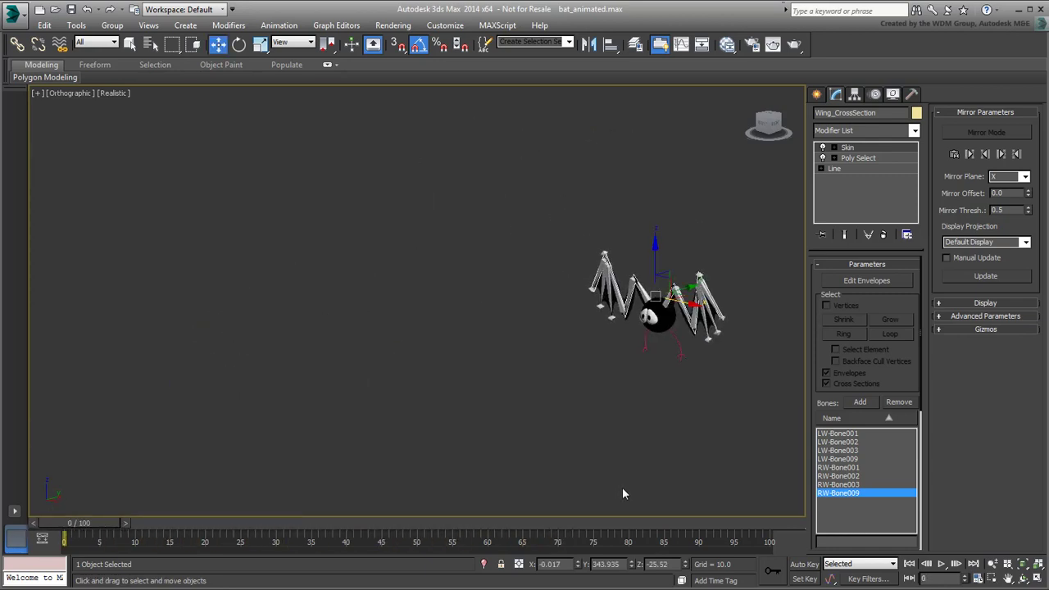
drag(92, 531, 65, 531)
key(w)
- Take a Range snapshot of Wing_CrossSection from frame 0 to 30 with Mesh as the clone method
click(76, 25)
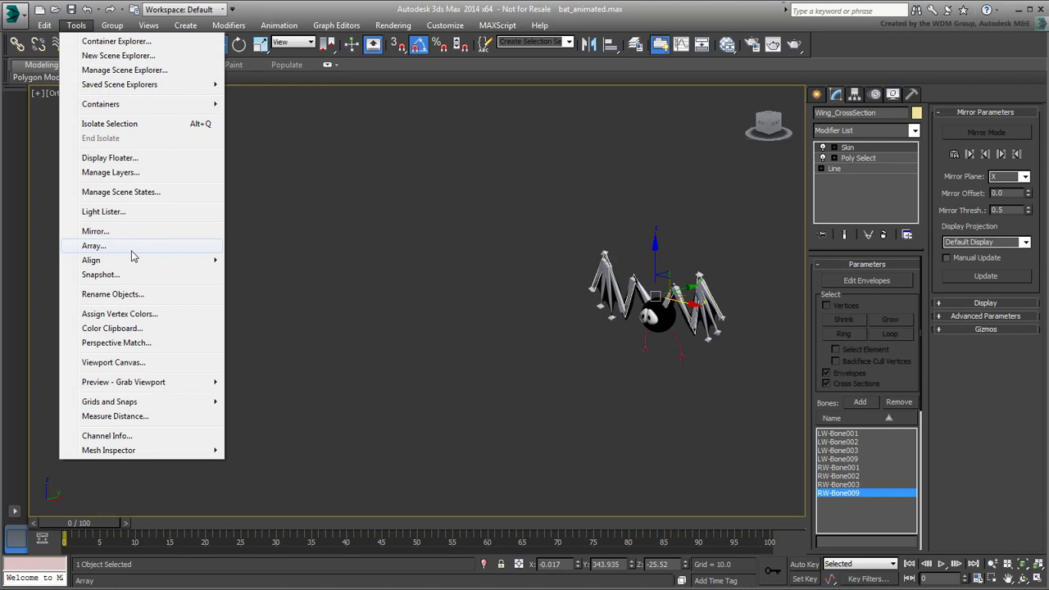
click(115, 275)
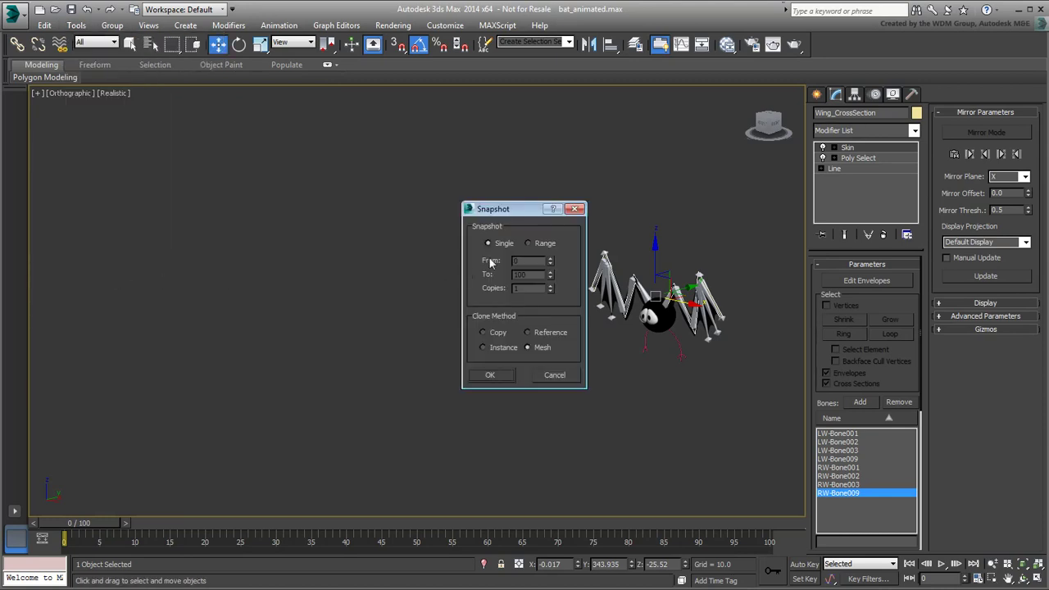
click(529, 242)
double_click(535, 275)
text(30)
click(490, 375)
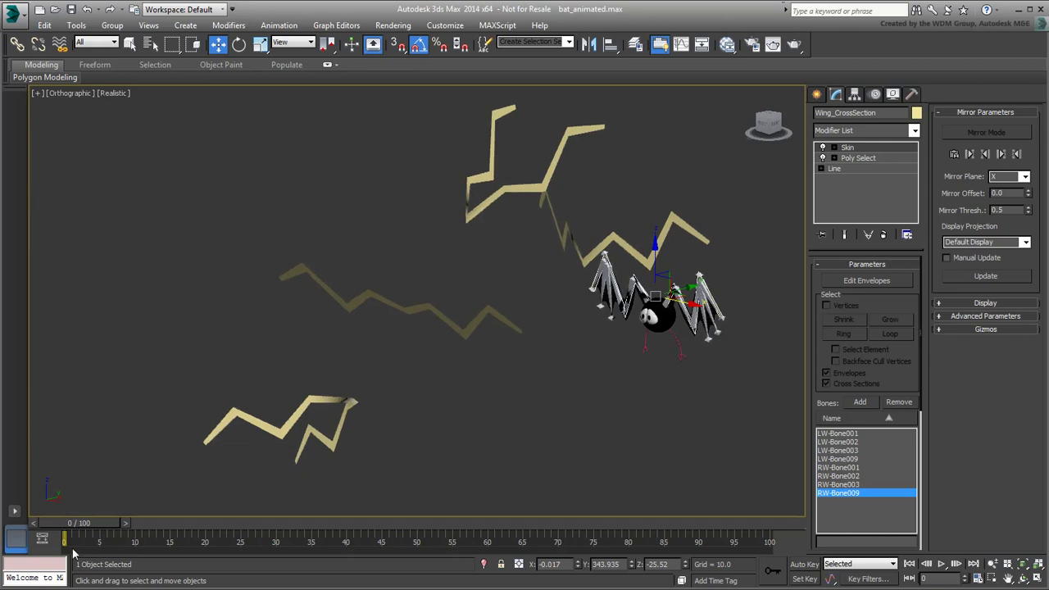
- Scrub the animation to around frame 30 to compare the snapshot meshes with the bat's wing positions
drag(90, 523, 290, 547)
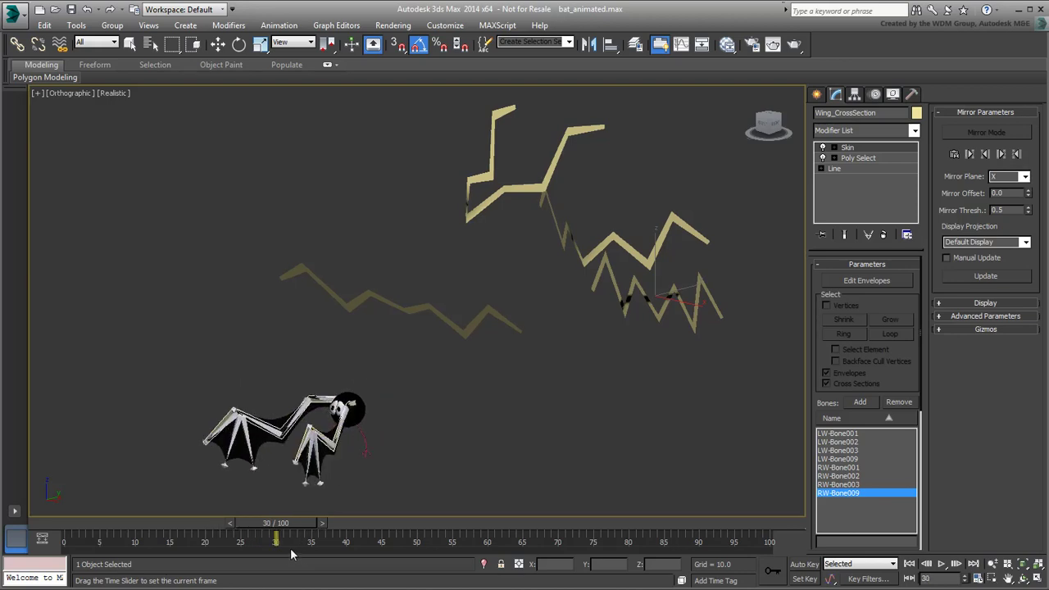
key(w)
key(q)
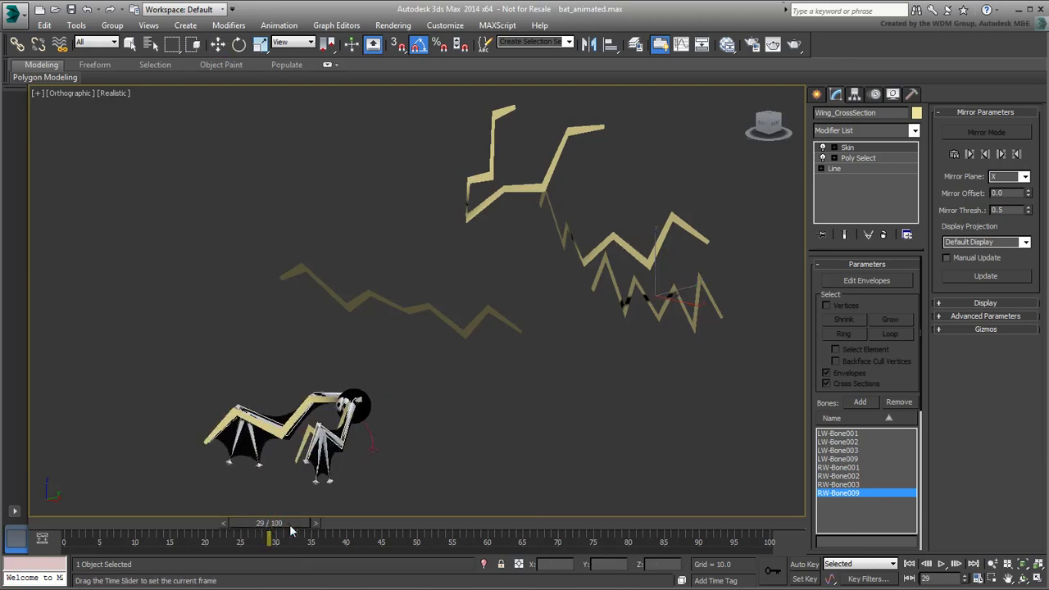
- Scrub the animation between frames 30 and 45 to compare the bat's wing positions with the snapshot meshes, and return to frame 30
drag(289, 524, 295, 533)
key(w)
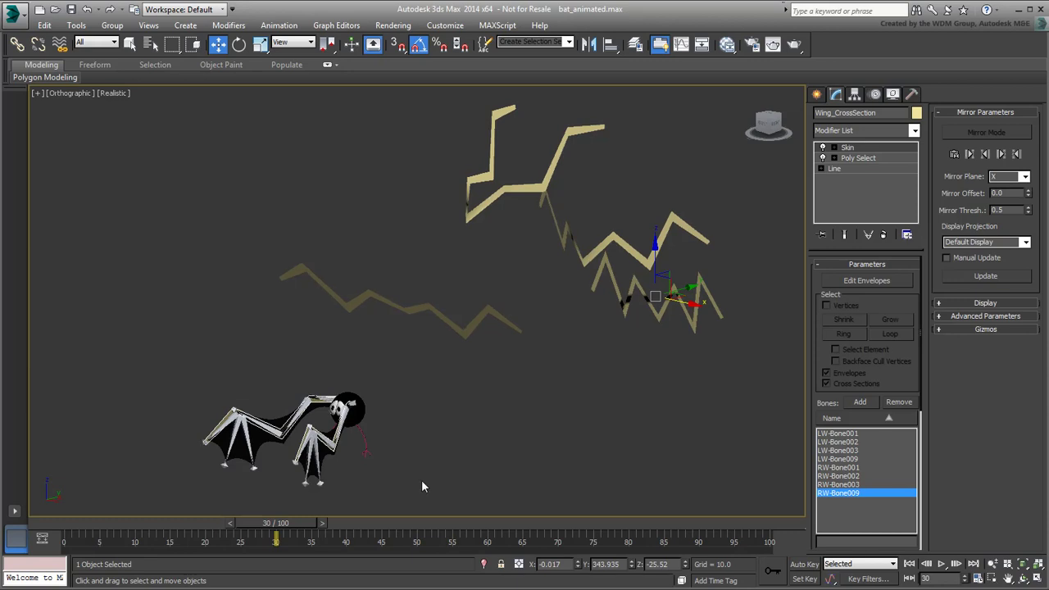
key(q)
drag(296, 521, 401, 526)
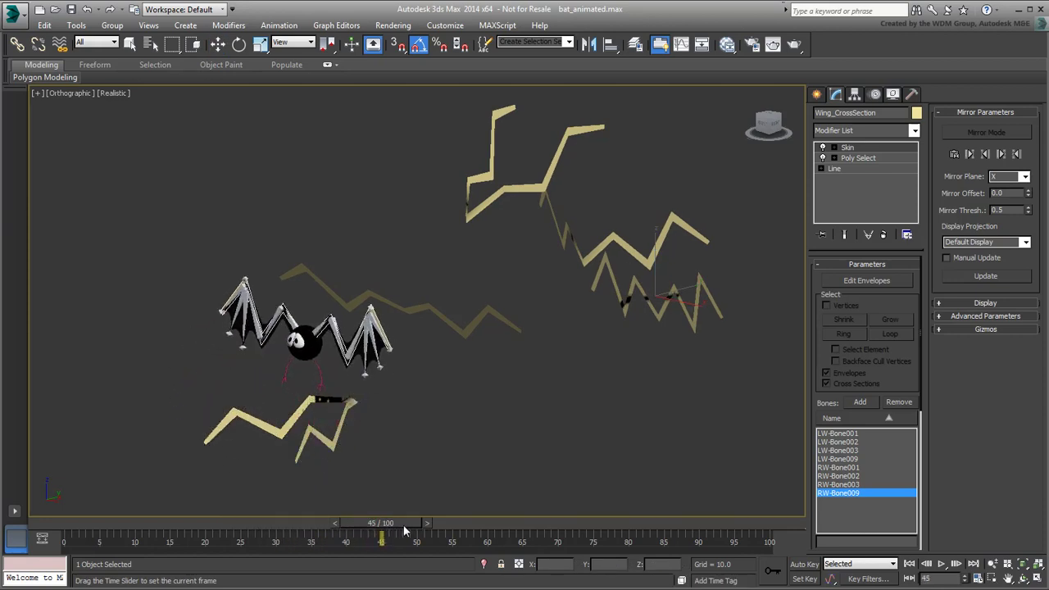
drag(403, 525, 306, 541)
key(w)
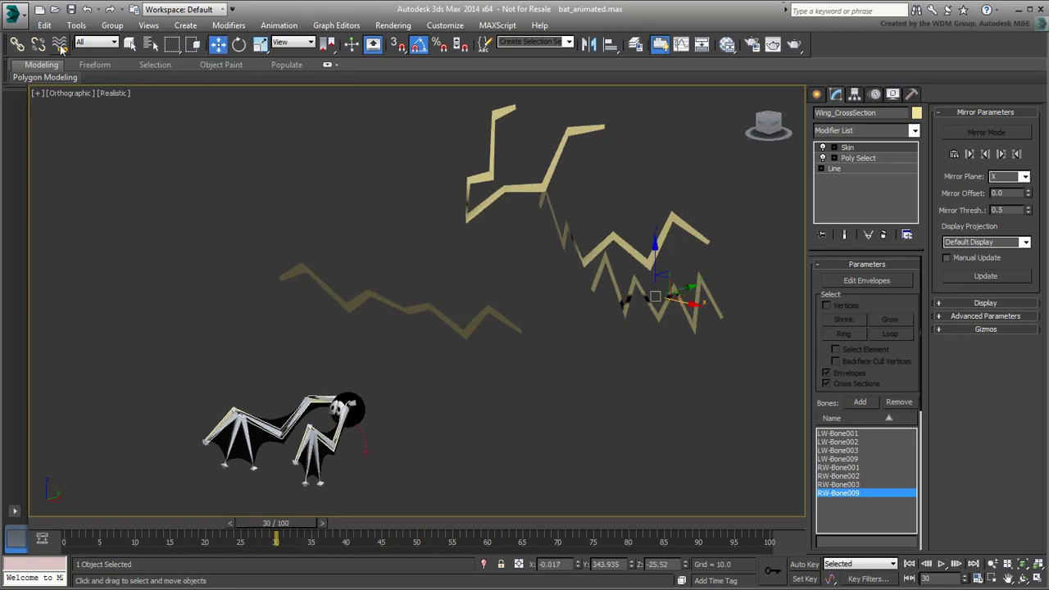
- Take another Range snapshot of Wing_CrossSection starting at frame 45, with 2 copies and Mesh as the clone method
click(76, 24)
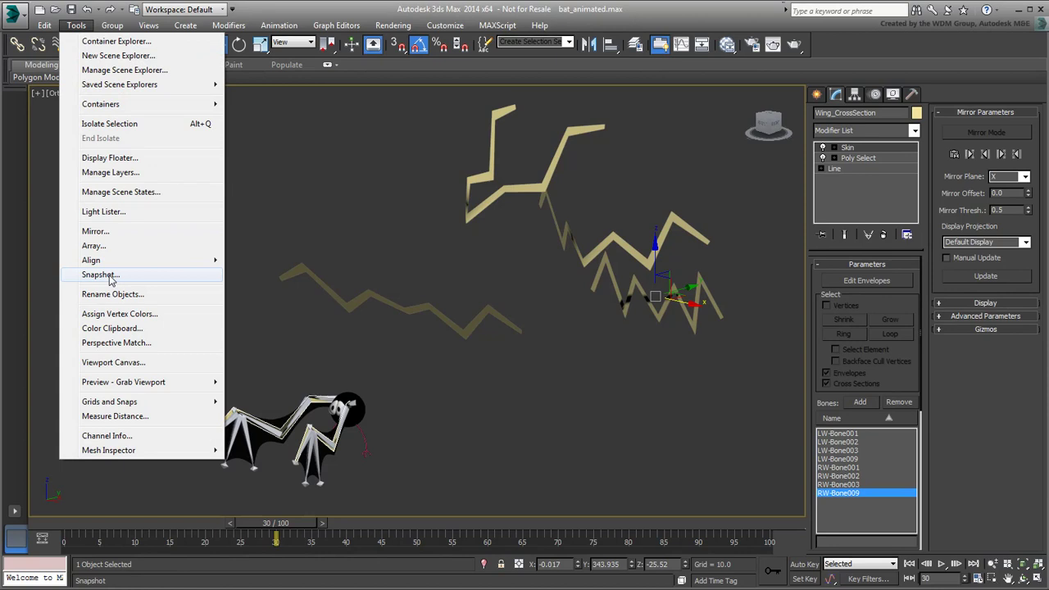
click(108, 274)
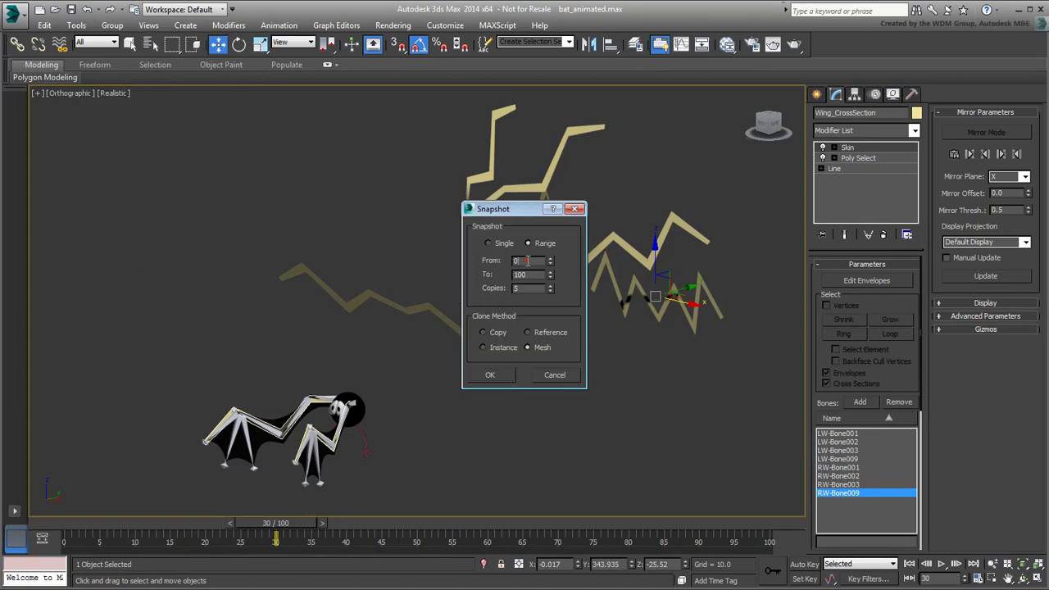
text(45)
text(6)
text(2)
click(490, 375)
- Scrub the animation to frame 63 and check the new snapshot meshes against the bat from several angles
drag(275, 529, 464, 529)
key(w)
alt+middle_drag(452, 474, 435, 453)
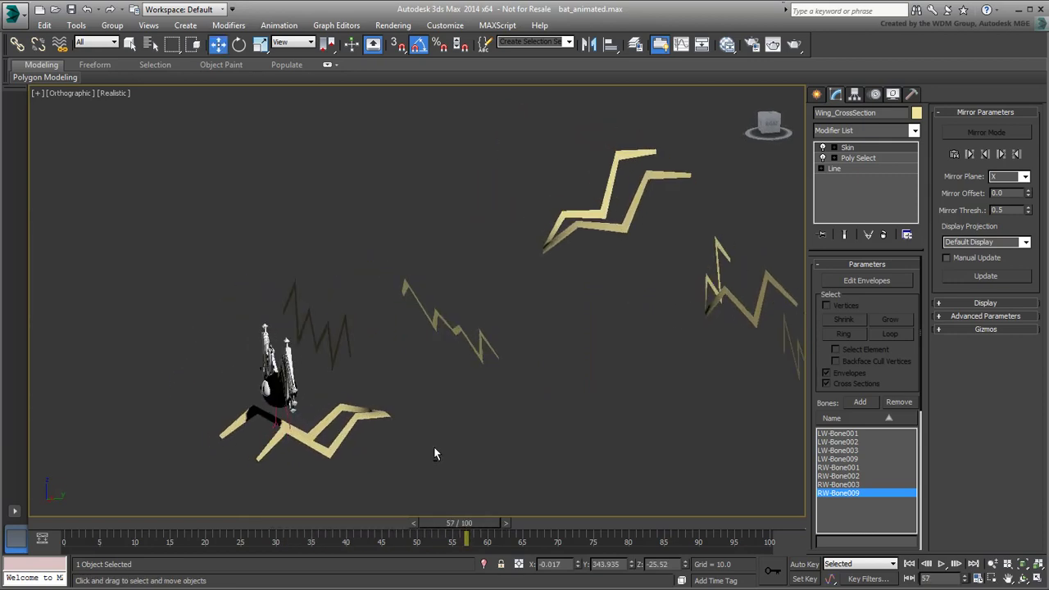
drag(449, 526, 508, 523)
key(w)
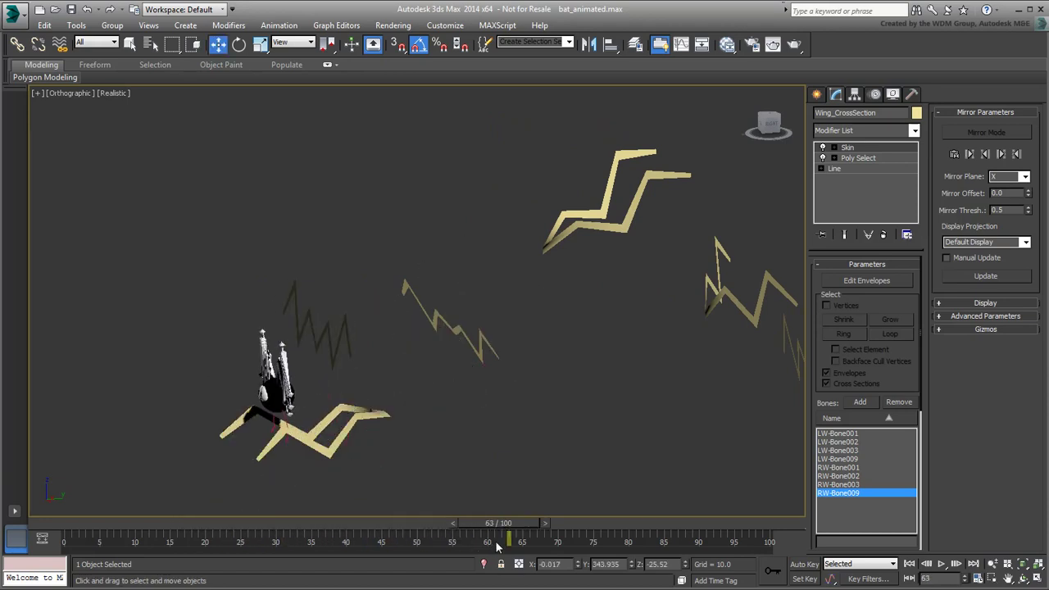
mouse_move(492, 475)
alt+middle_down()
mouse_move(508, 465)
mouse_move(501, 455)
mouse_move(506, 466)
alt+middle_up()
- Select Wing_CrossSection001 through Wing_CrossSection007 by name, hide all other objects, and clear the selection
key(h)
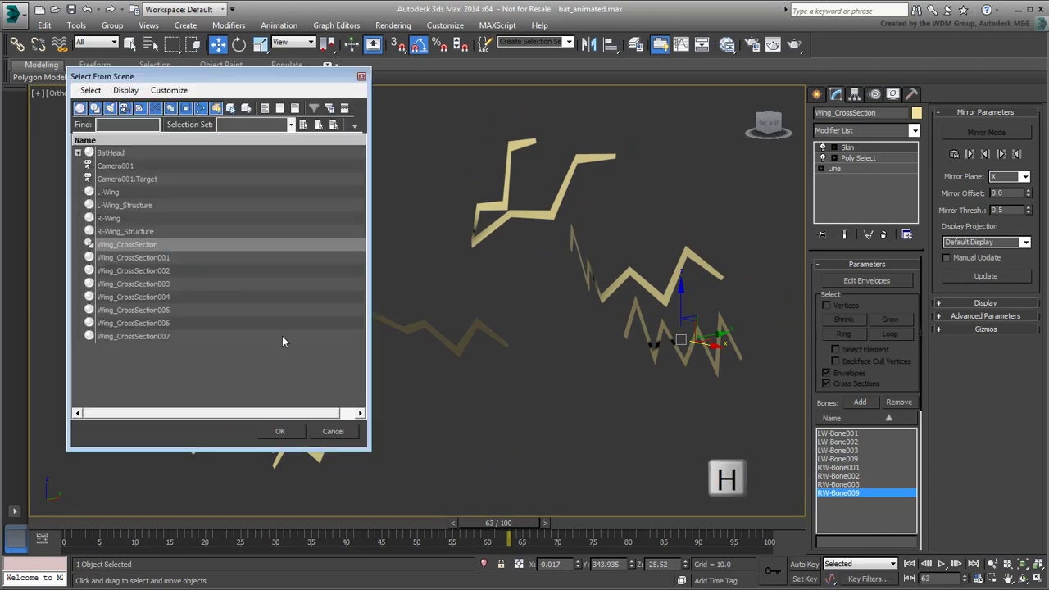
drag(174, 255, 178, 341)
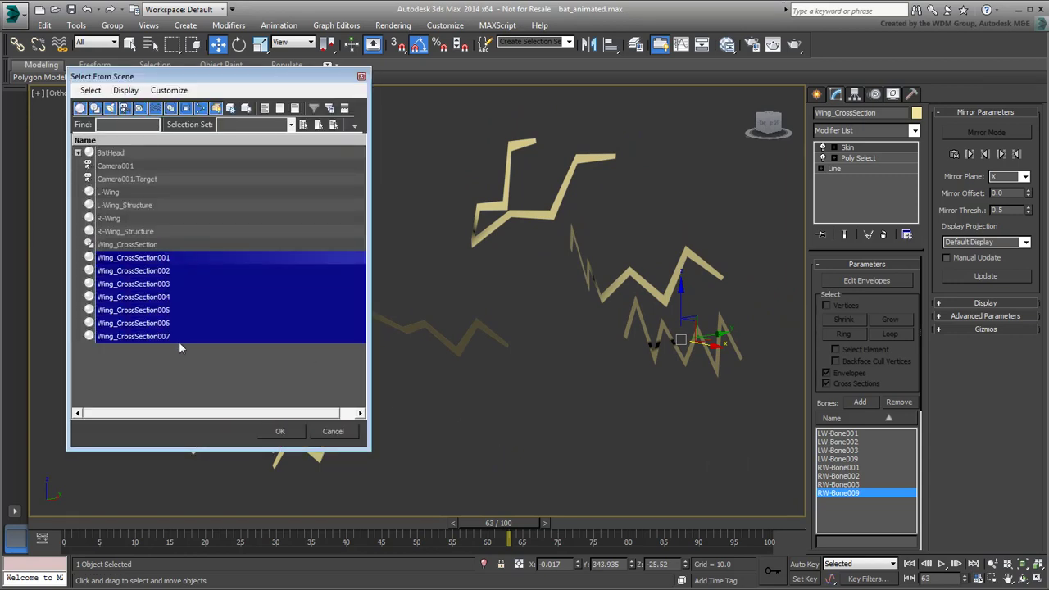
click(281, 430)
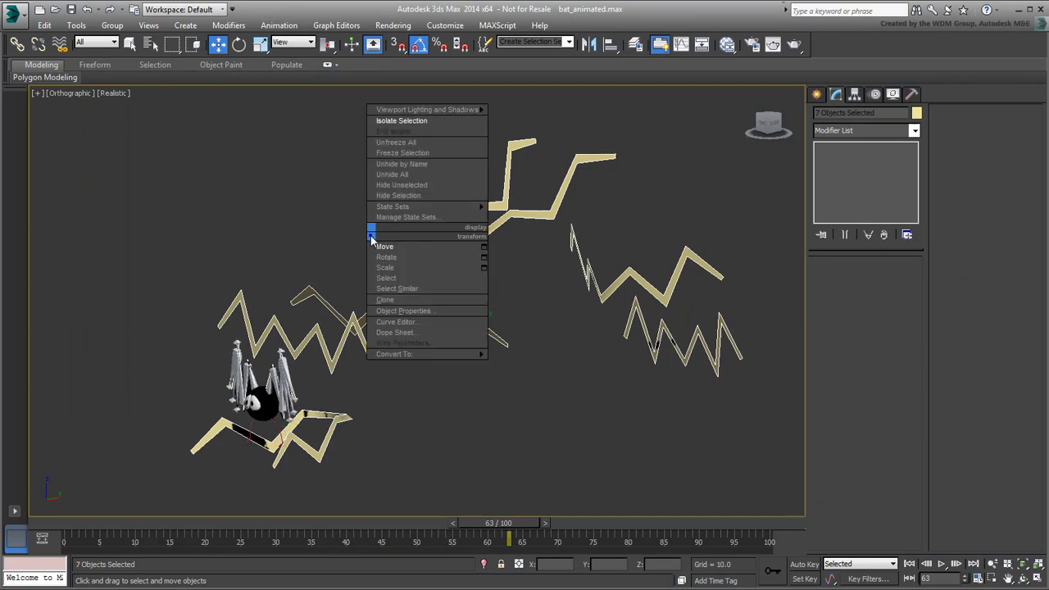
right_click(371, 236)
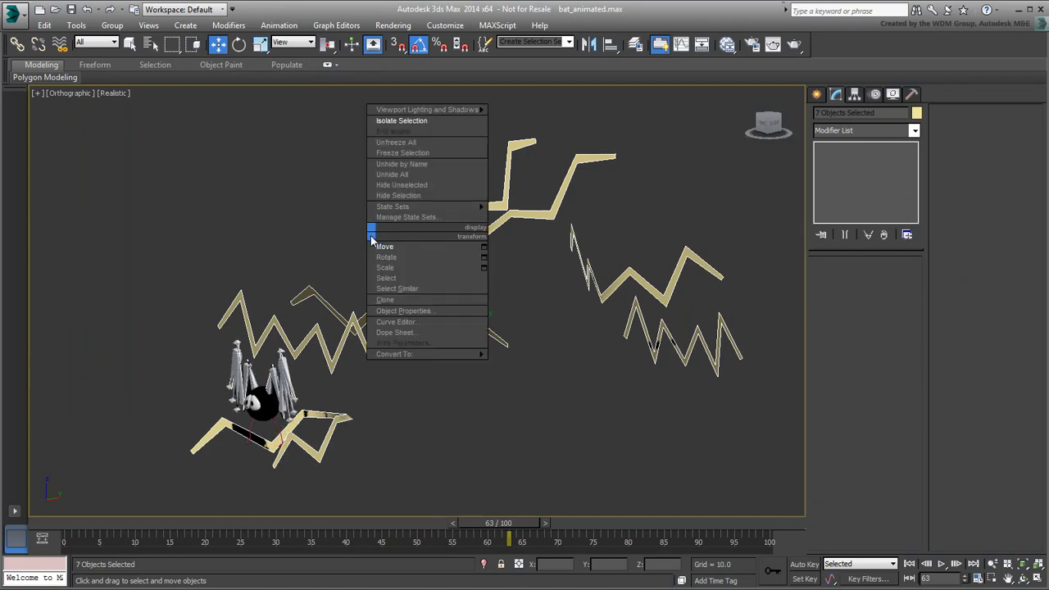
click(408, 185)
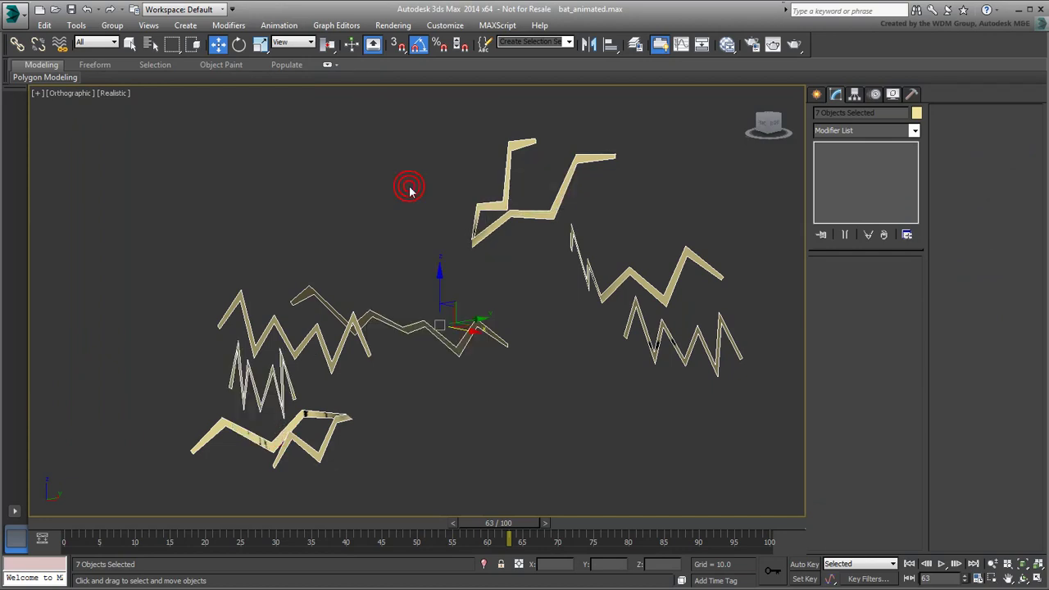
click(487, 469)
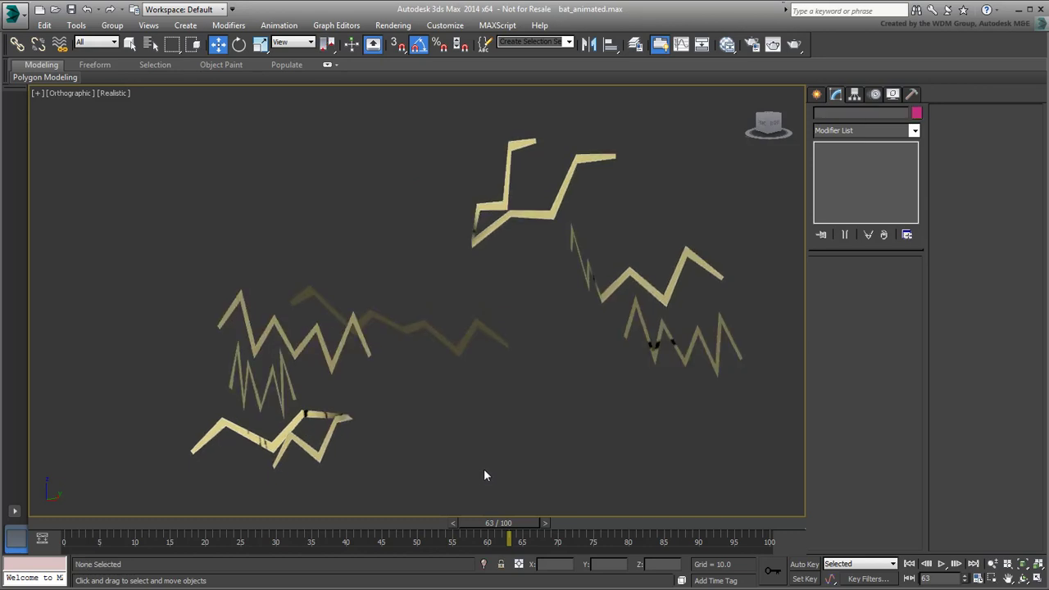
- Collapse all seven visible snapshot meshes into a single Mesh object with the Collapse utility, and deselect it
key(ctrl+a)
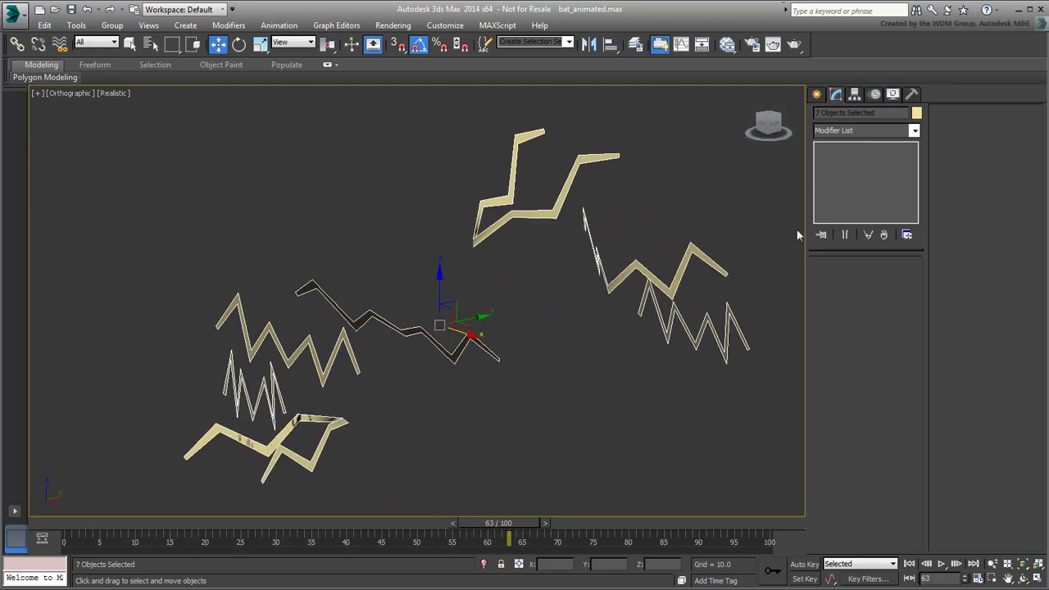
click(911, 95)
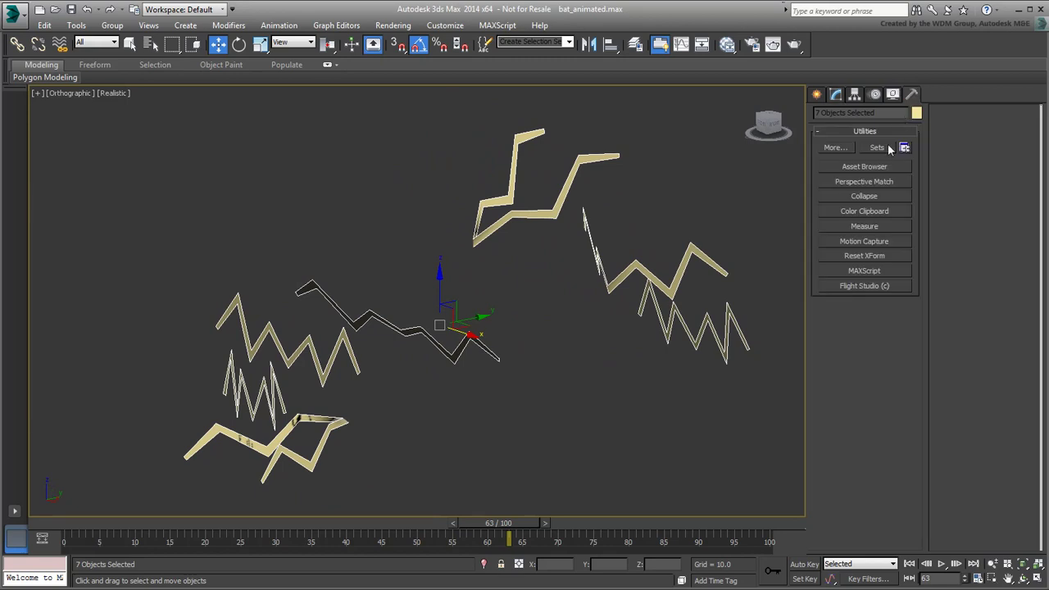
click(871, 199)
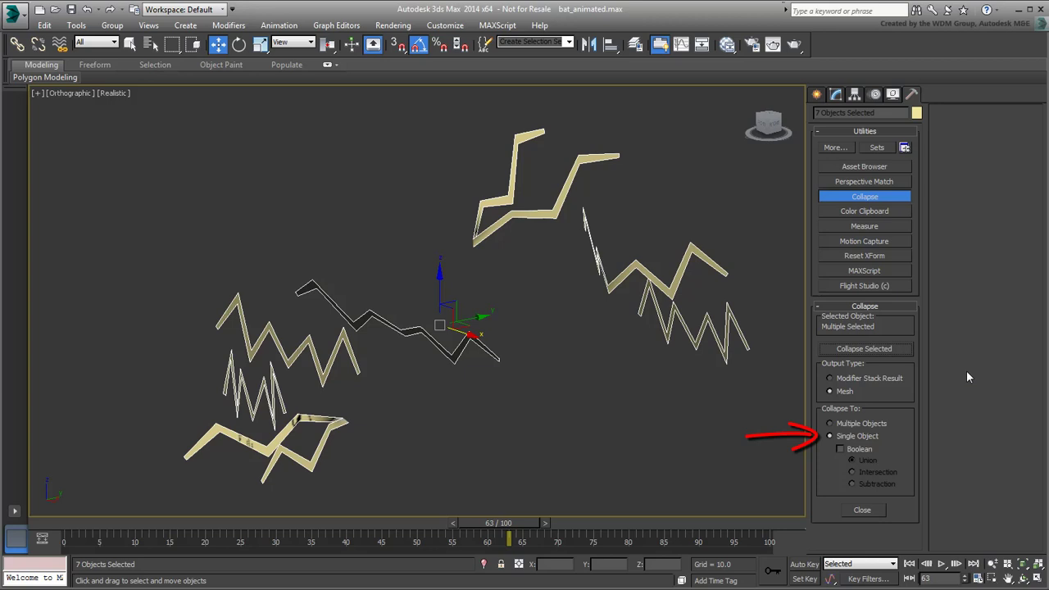
click(867, 351)
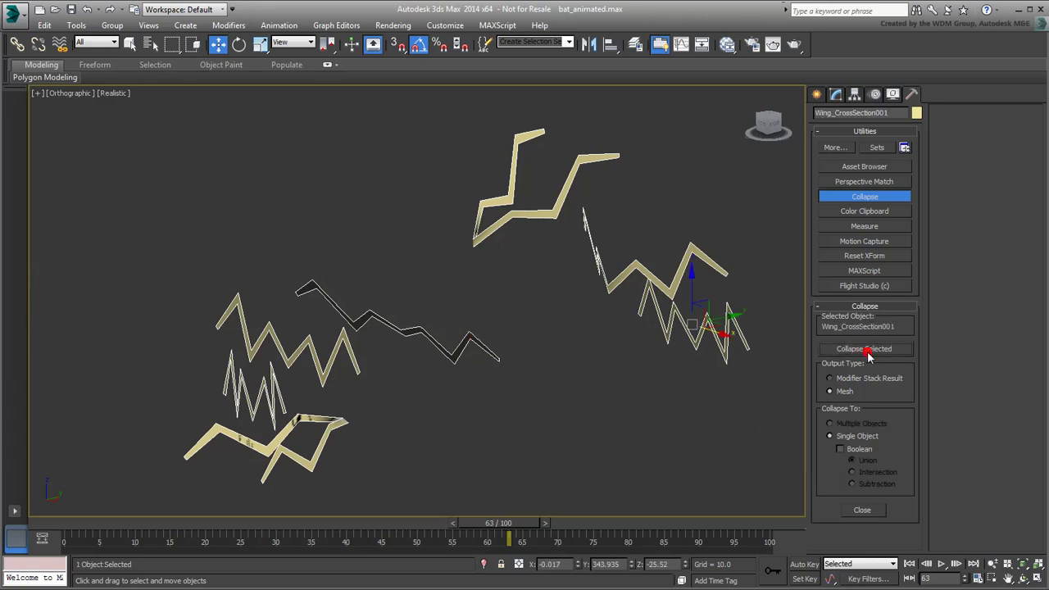
click(623, 419)
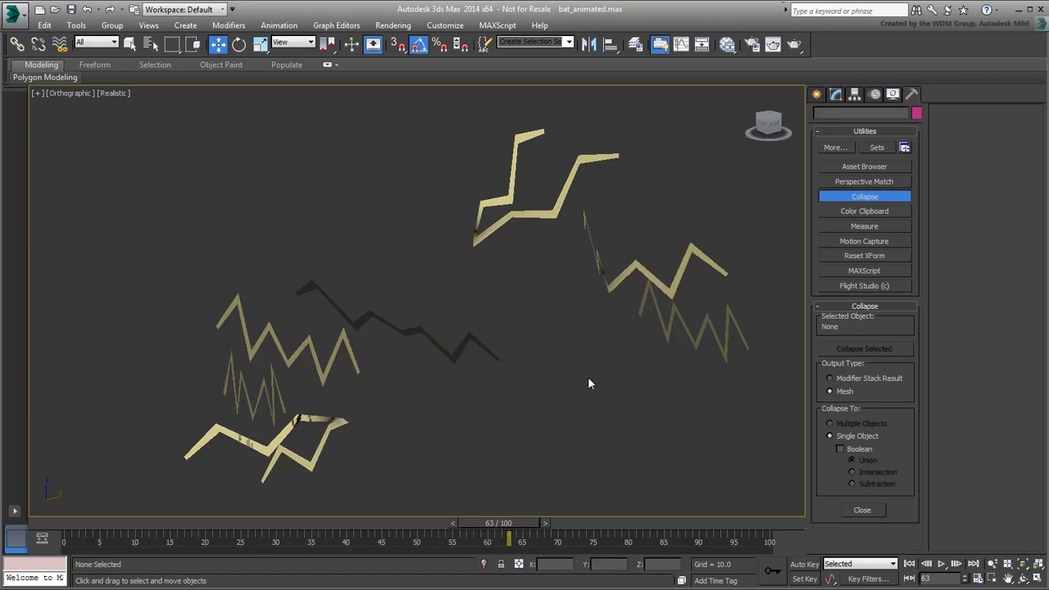
- Convert the collapsed Wing_CrossSection001 object to an Editable Poly
click(506, 218)
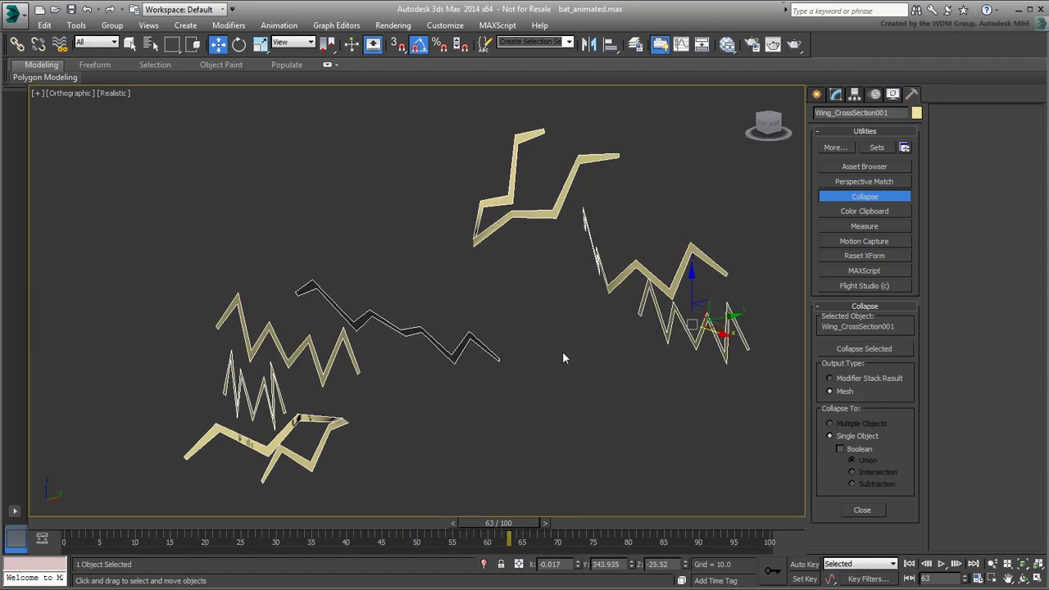
right_click(535, 309)
mouse_move(565, 427)
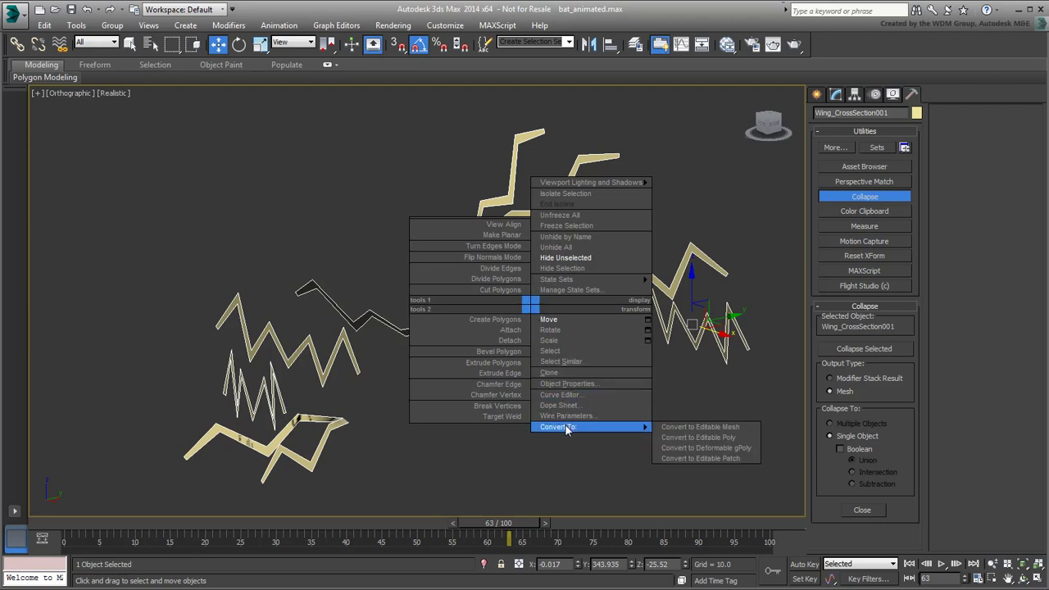
click(708, 439)
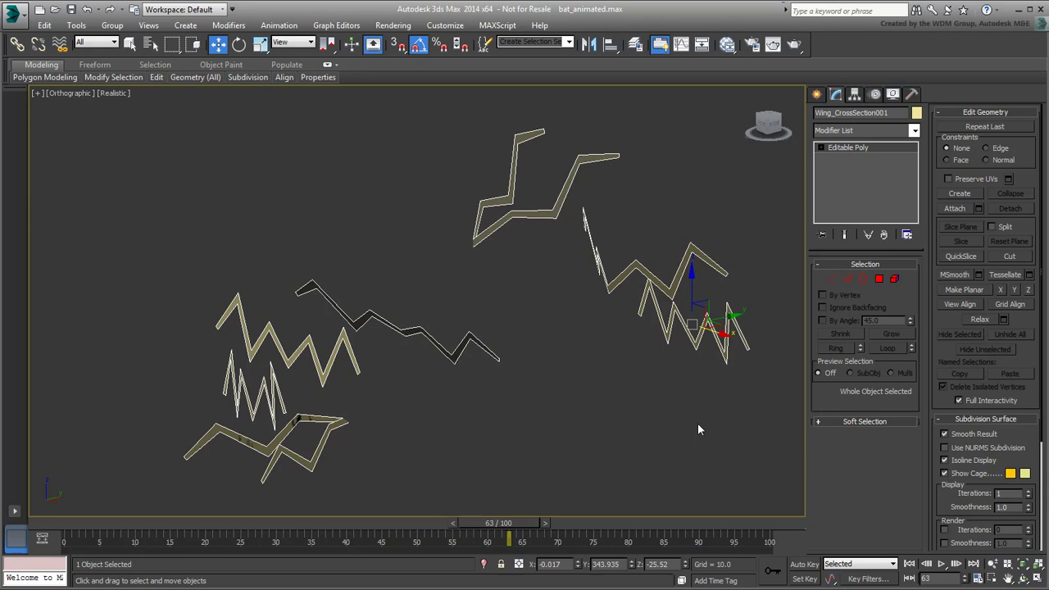
- Select all borders of Wing_CrossSection001 and create a Smooth shape named WingWave from them
click(862, 281)
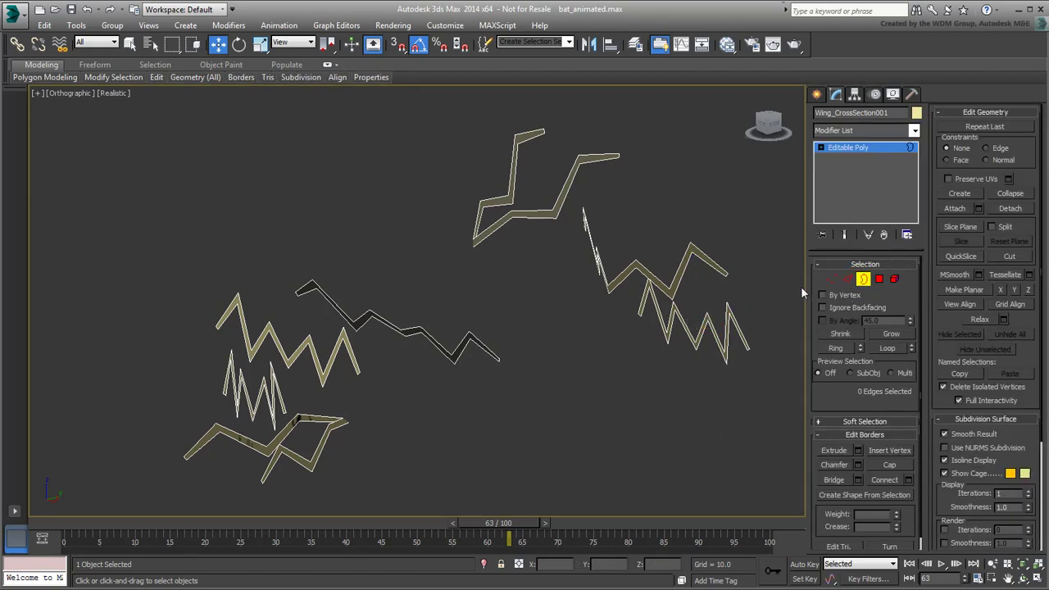
drag(737, 110, 173, 475)
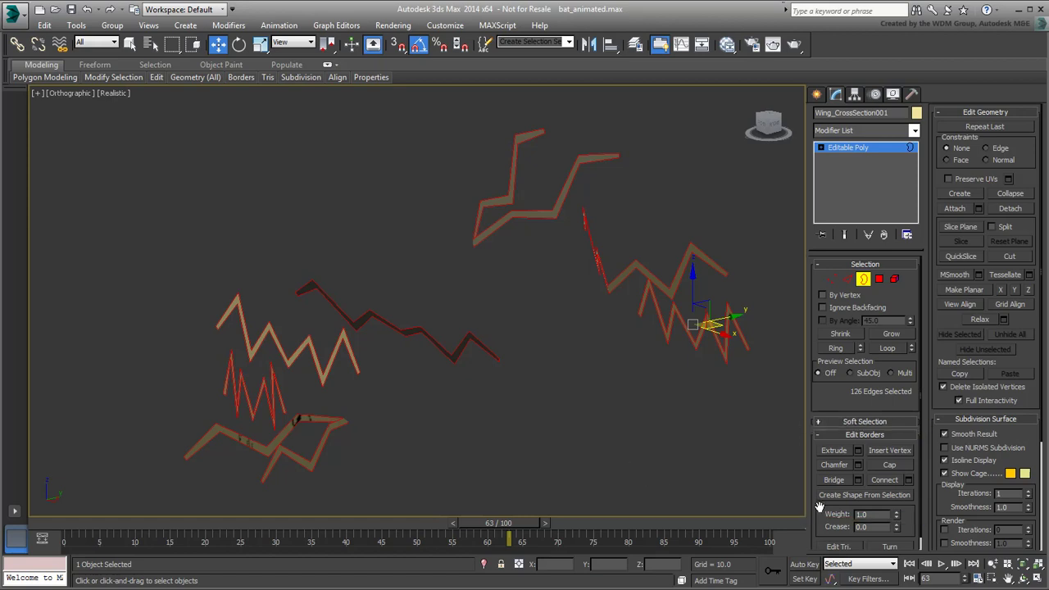
click(877, 496)
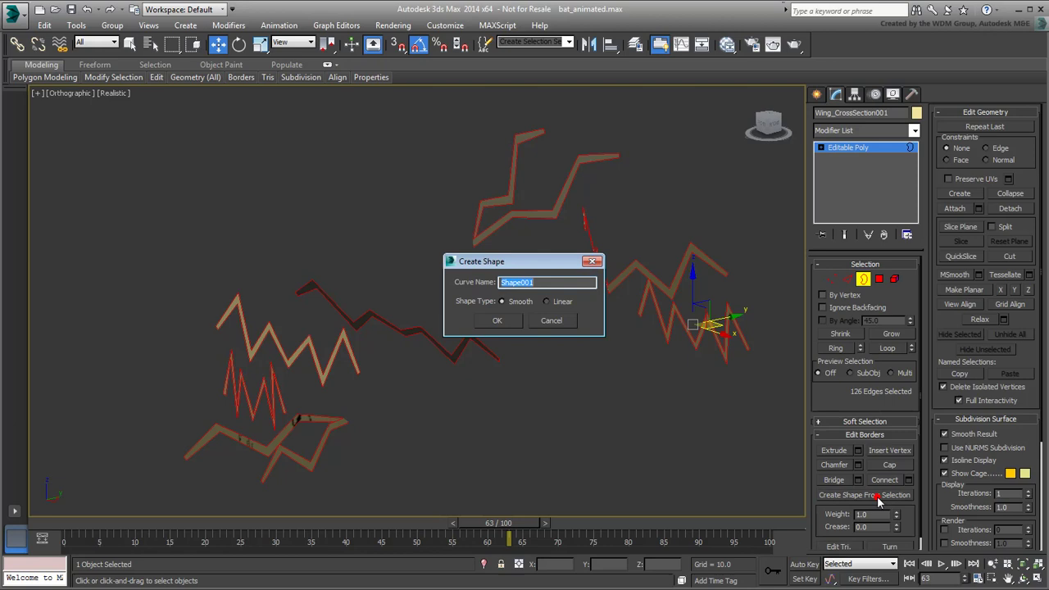
text(WingWave)
click(498, 321)
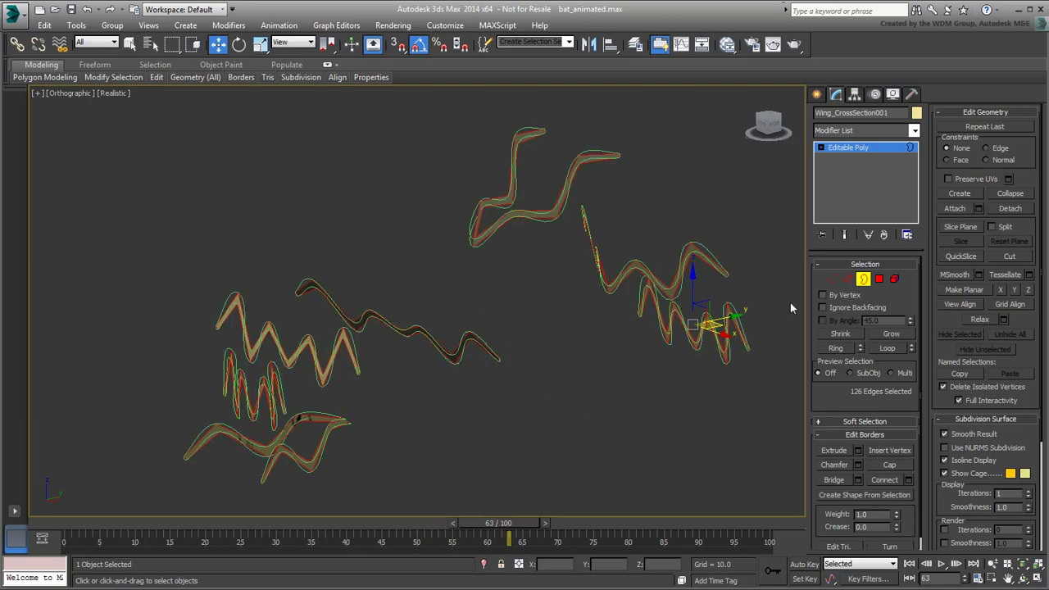
- Leave border editing and hide the Wing_CrossSection001 mesh so only the spline outlines are displayed
click(862, 280)
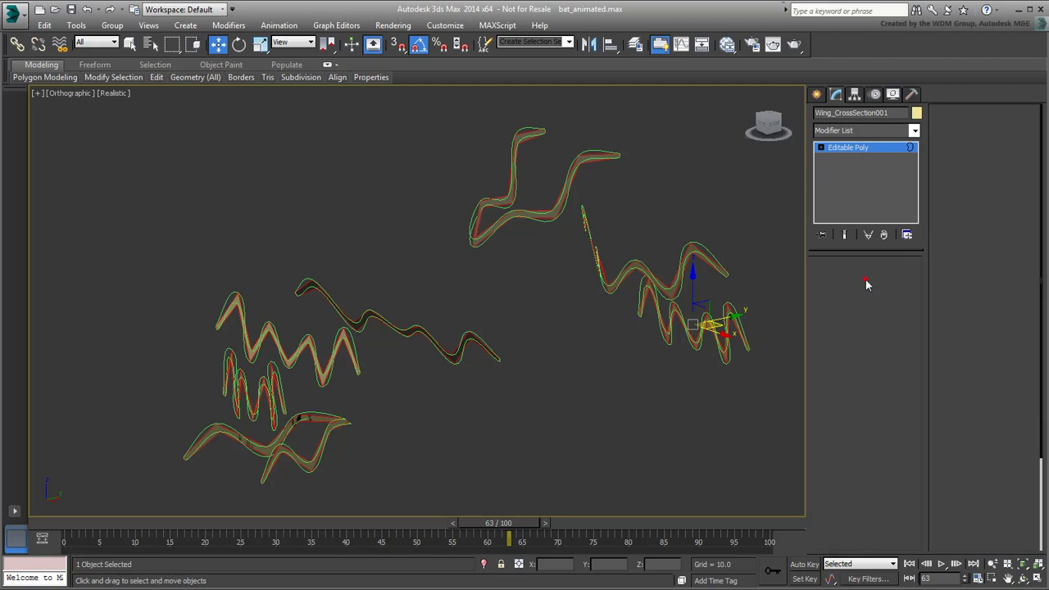
right_click(539, 331)
click(563, 299)
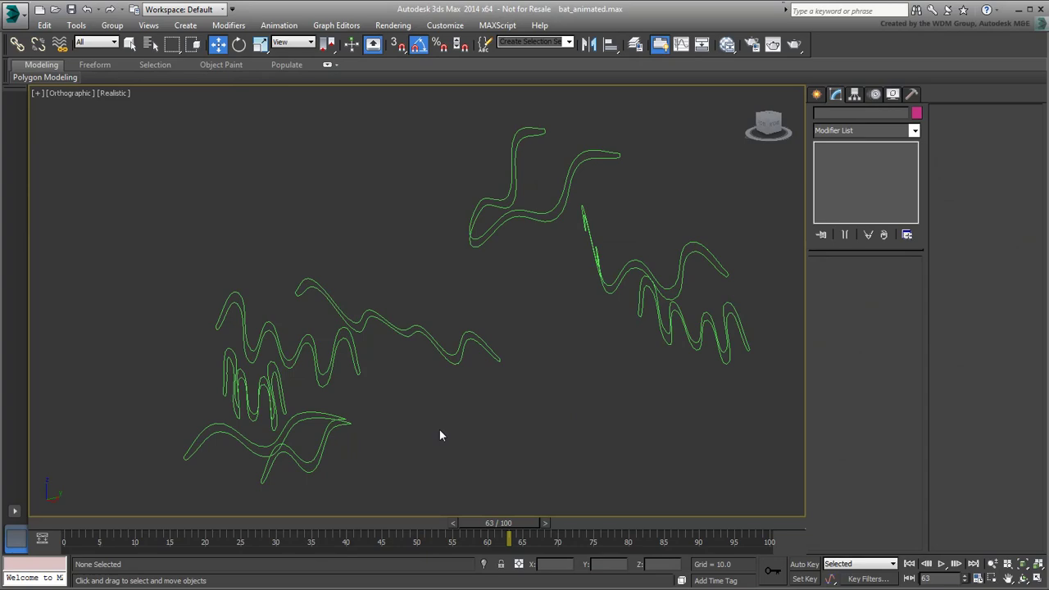
- Add a CrossSection modifier to the WingWave spline and set its spline option to Smooth
alt+middle_drag(440, 435, 461, 405)
click(462, 358)
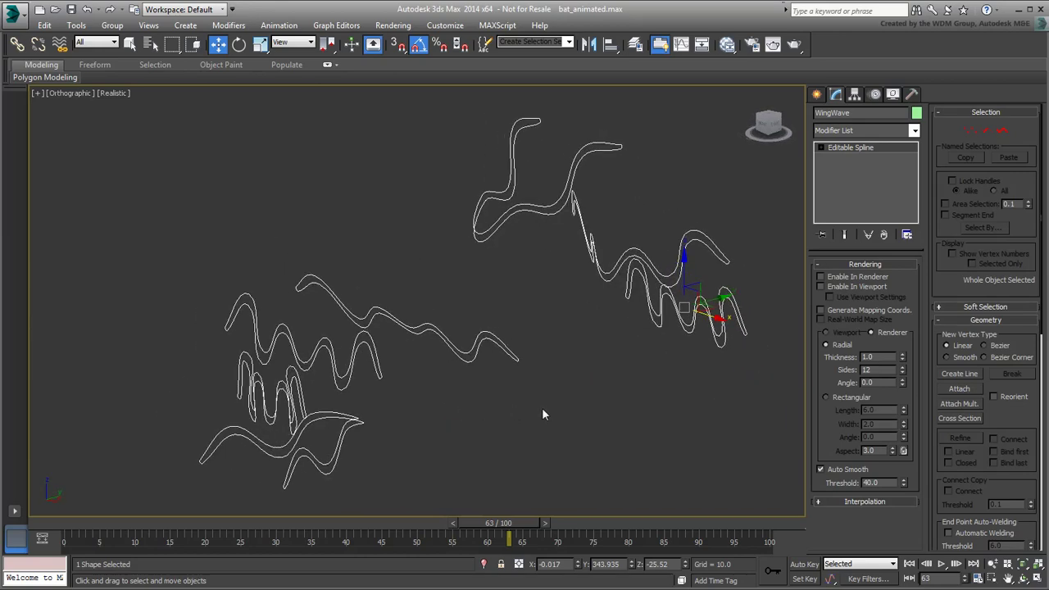
middle_drag(541, 414, 501, 421)
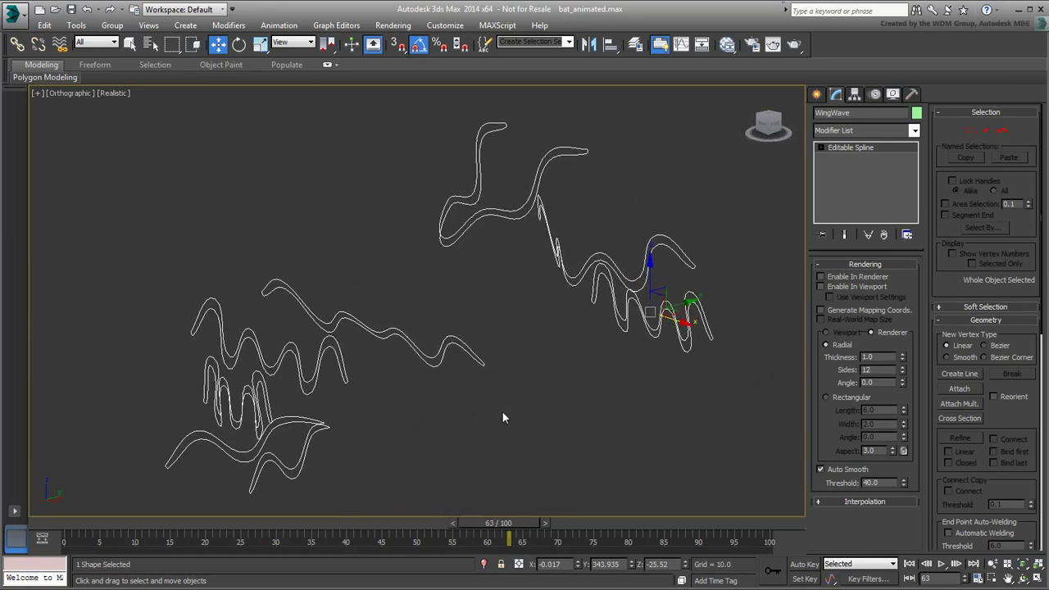
click(913, 131)
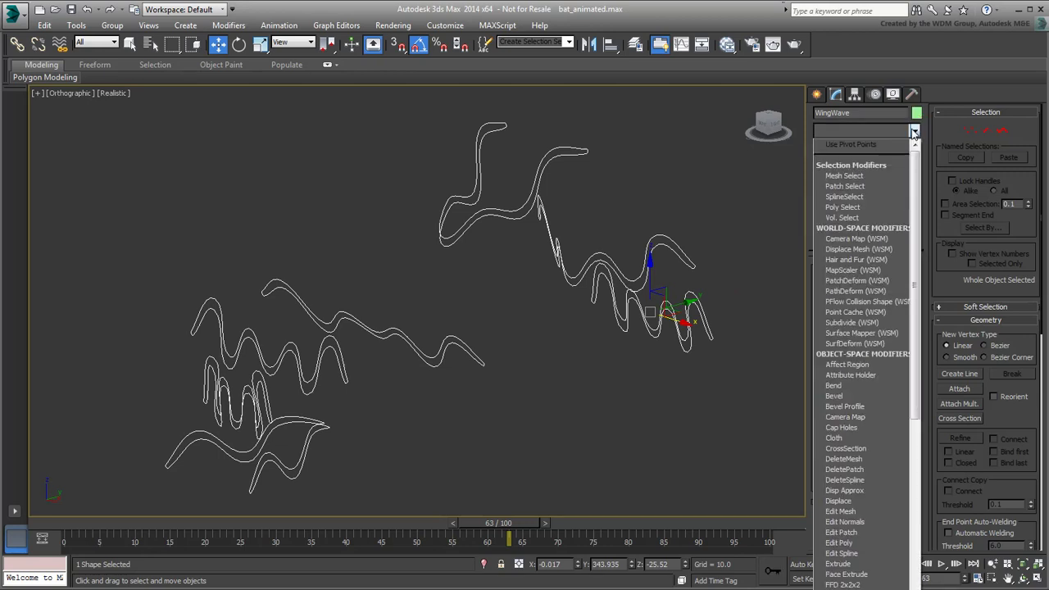
click(846, 449)
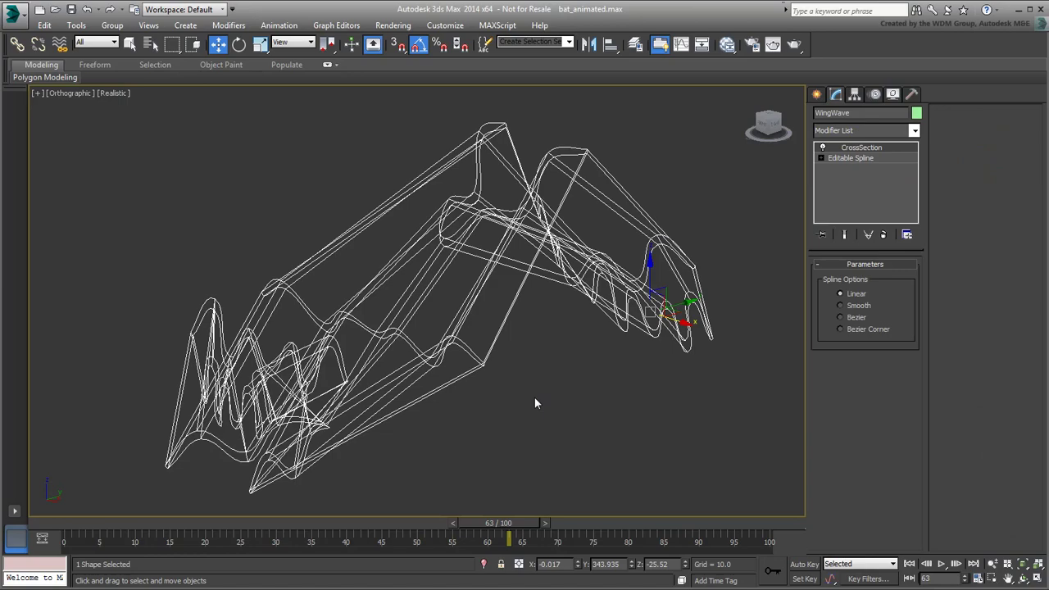
click(841, 305)
- Add a Surface modifier on top of CrossSection to skin the WingWave spline cage
alt+middle_drag(531, 400, 579, 378)
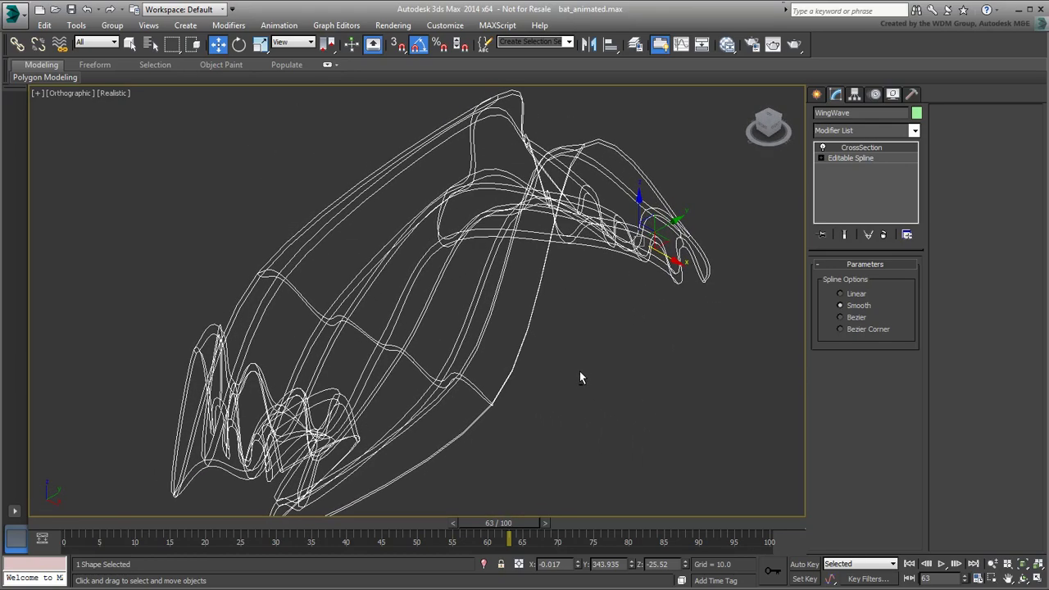
click(914, 132)
drag(915, 155, 926, 501)
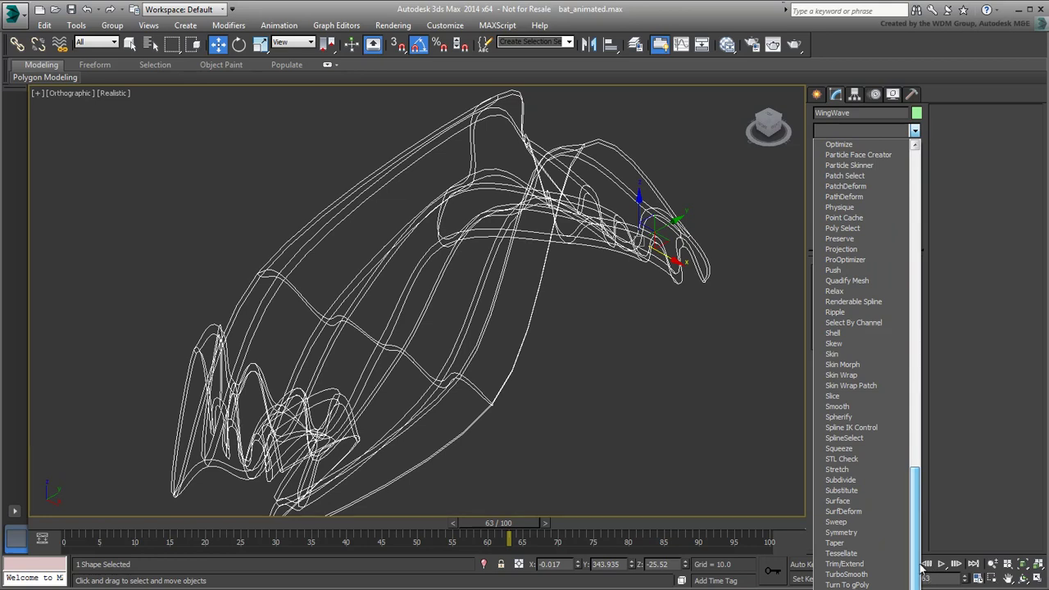
click(854, 500)
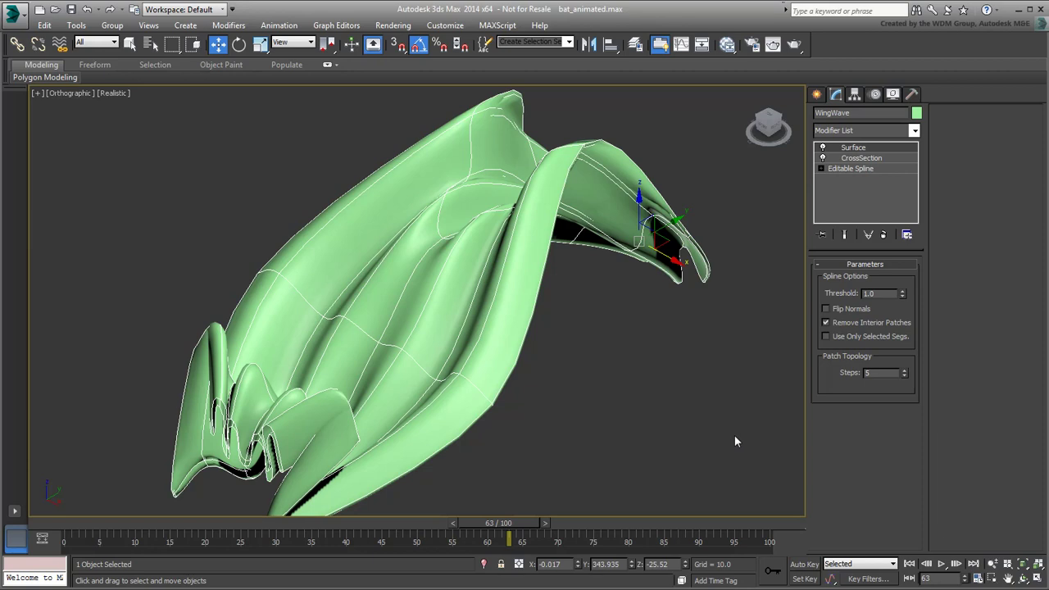
- Lower the Surface modifier's Patch Topology Steps to 0
click(905, 370)
click(905, 377)
click(906, 378)
click(905, 377)
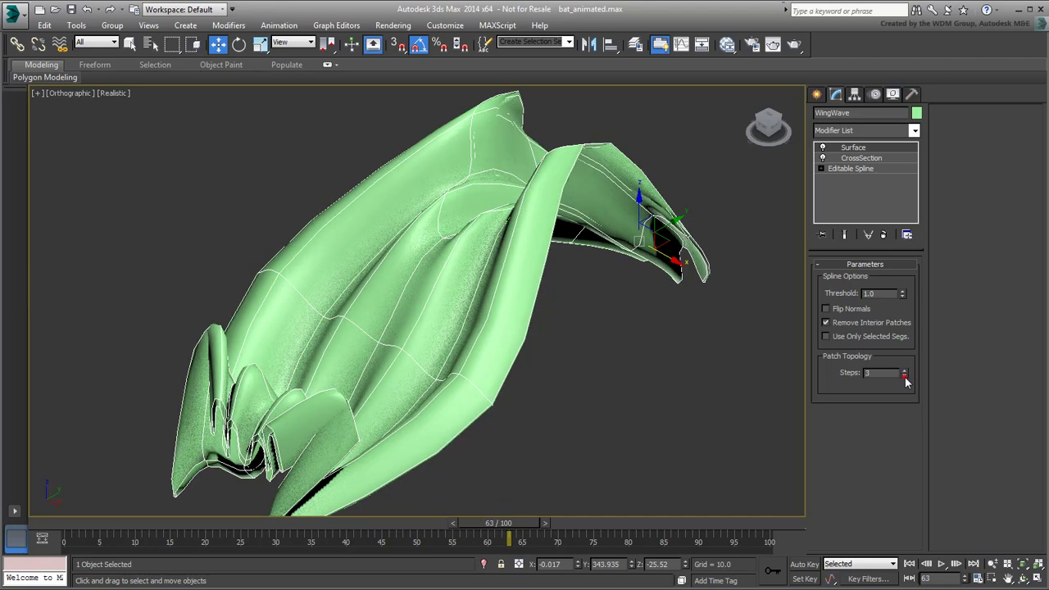
click(905, 378)
click(905, 378)
click(906, 377)
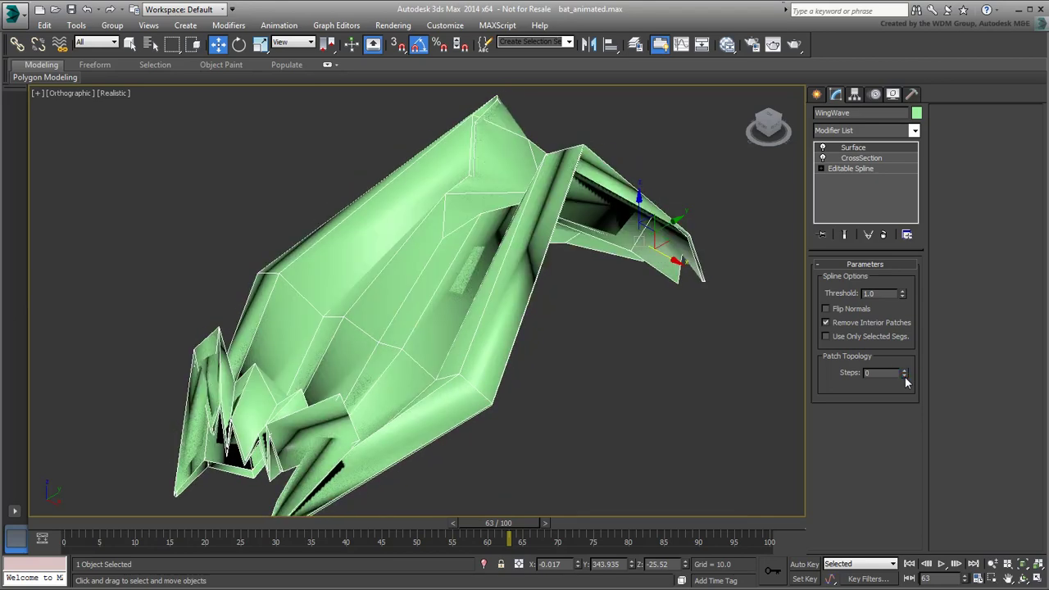
- Raise the Patch Topology Steps to 4 to compare the smoothness, and set them back to 0
click(905, 370)
click(905, 370)
click(904, 371)
click(905, 370)
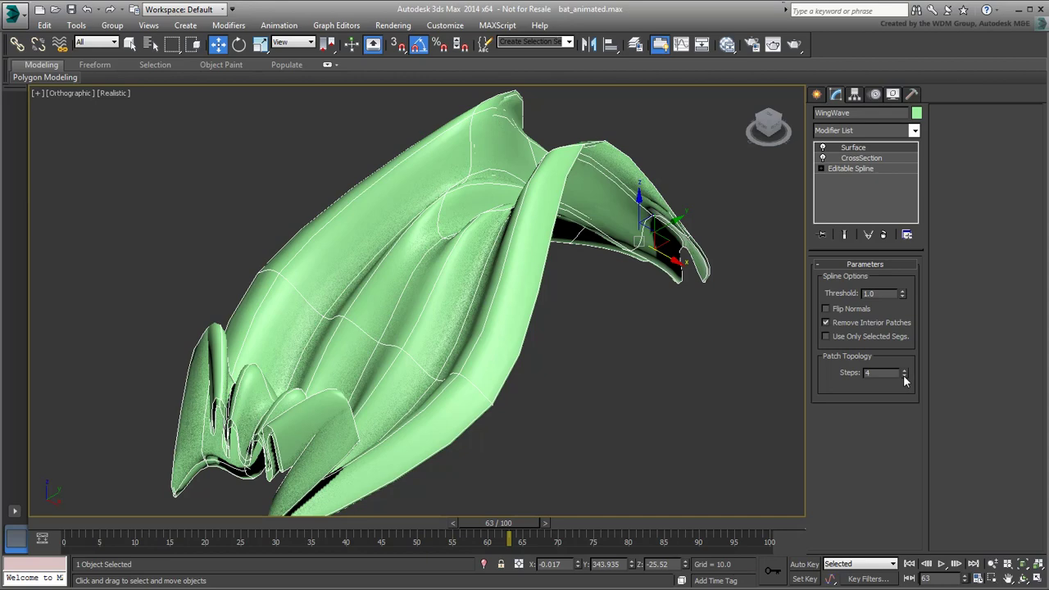
click(905, 378)
click(905, 378)
click(905, 378)
click(906, 377)
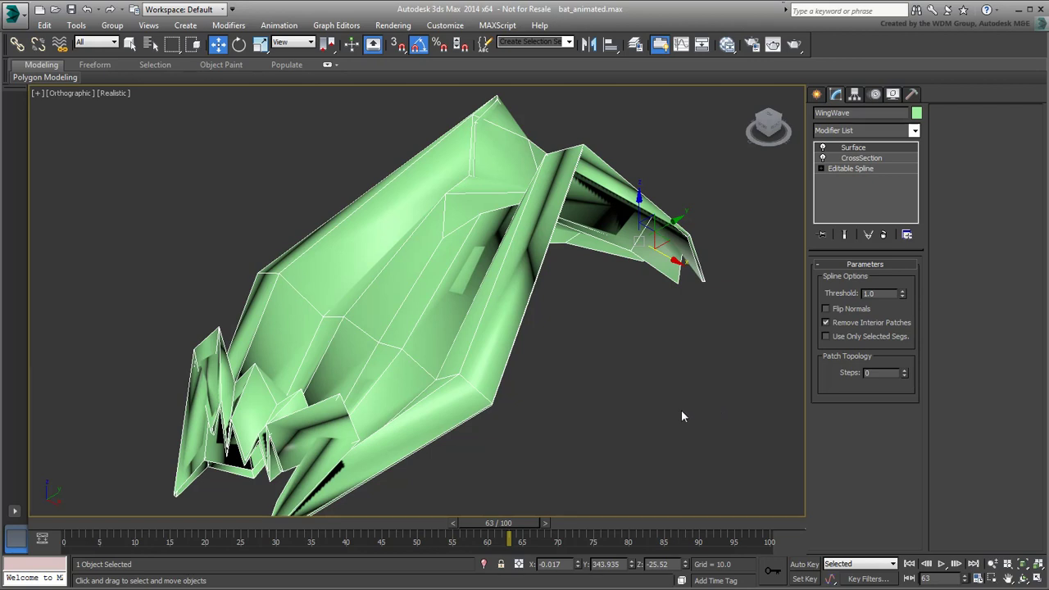
- Examine the open ends and overall form of the WingWave surface from close up and from an angle
mouse_move(681, 410)
alt+middle_down()
mouse_move(485, 435)
mouse_move(677, 363)
mouse_move(480, 394)
mouse_move(503, 422)
mouse_move(566, 400)
mouse_move(720, 444)
alt+middle_up()
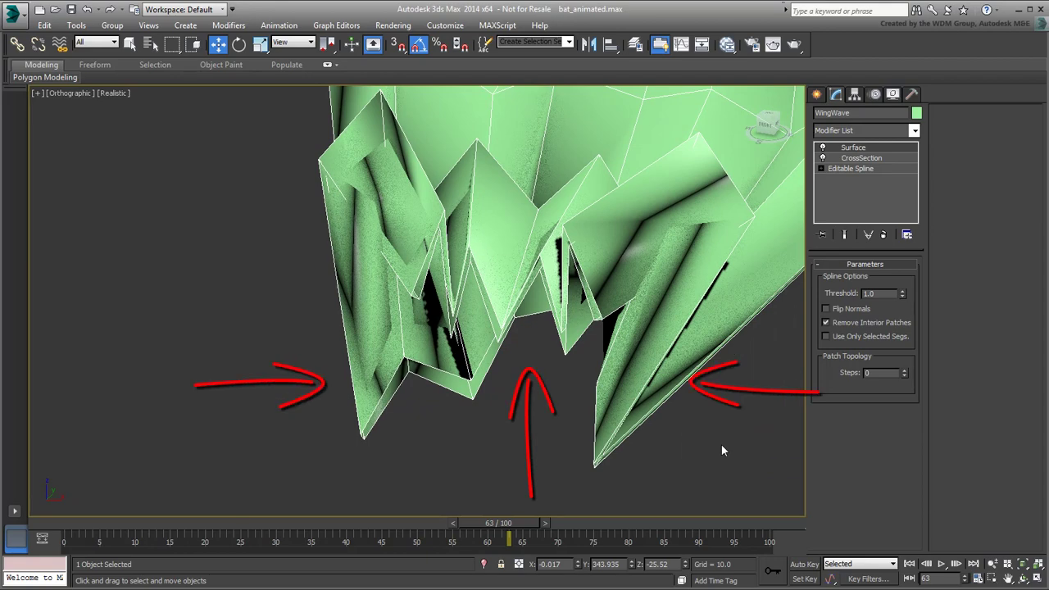
mouse_move(519, 321)
alt+middle_down()
mouse_move(358, 354)
mouse_move(364, 370)
mouse_move(426, 366)
mouse_move(484, 394)
mouse_move(477, 407)
alt+middle_up()
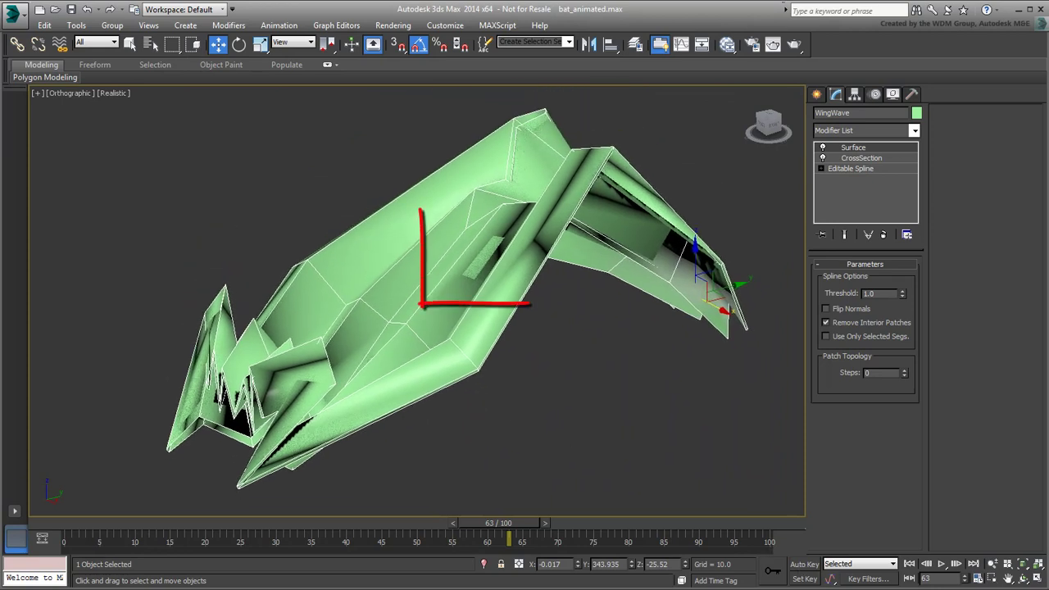